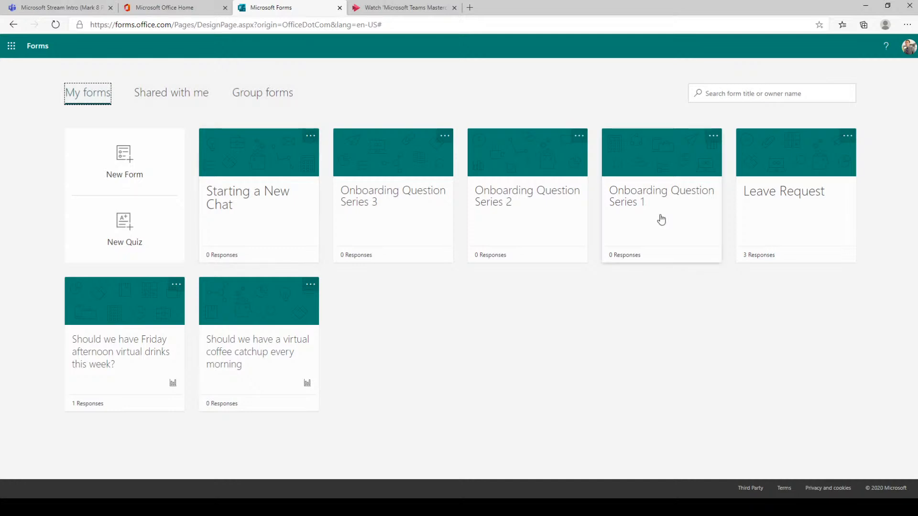
Step: Switch to Microsoft Stream and start a new form entry in the Teams Masterclass video's interactivity settings
{"action": "left_click", "coordinate": [379, 12]}
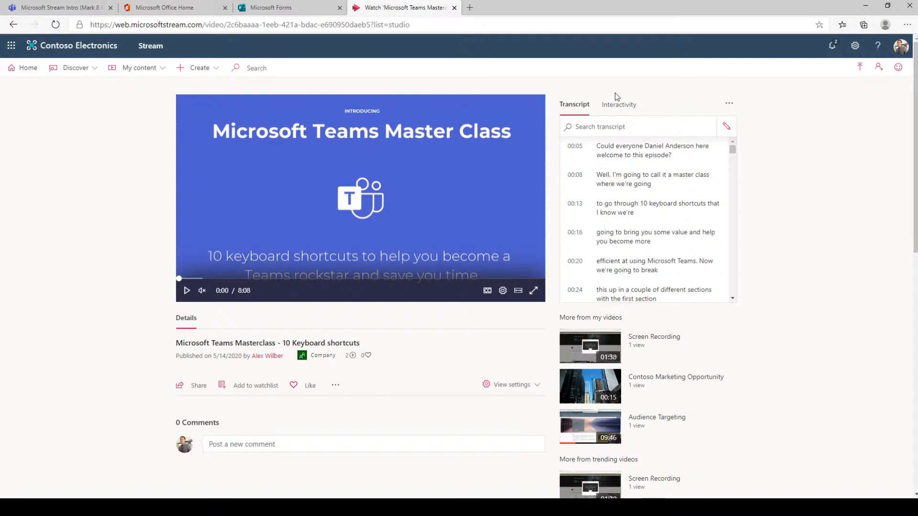
{"action": "left_click", "coordinate": [611, 111]}
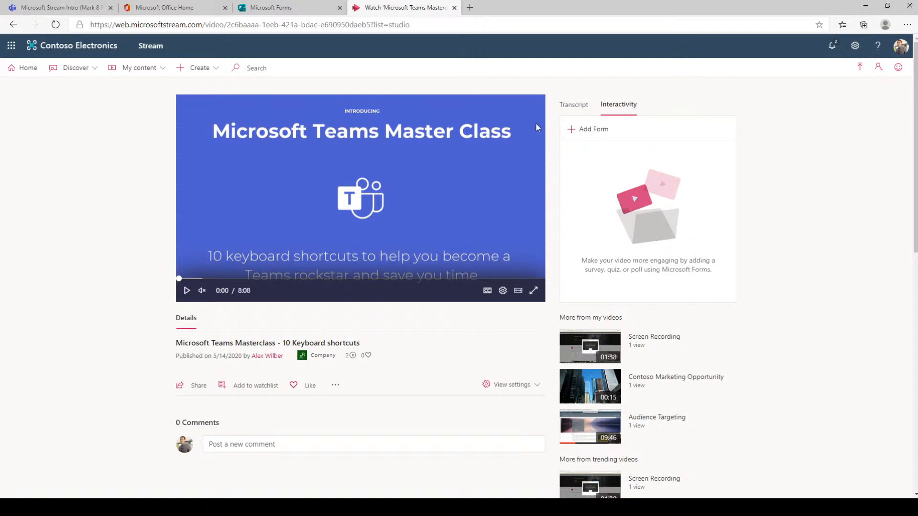
{"action": "left_click", "coordinate": [582, 134]}
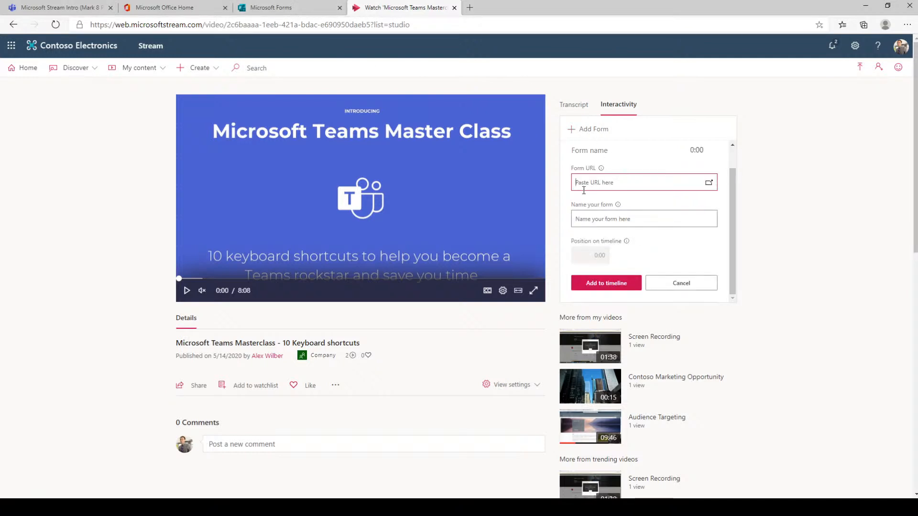
Step: Switch to Microsoft Forms and copy the response link of the Onboarding Question Series 1 form
{"action": "left_click", "coordinate": [282, 8]}
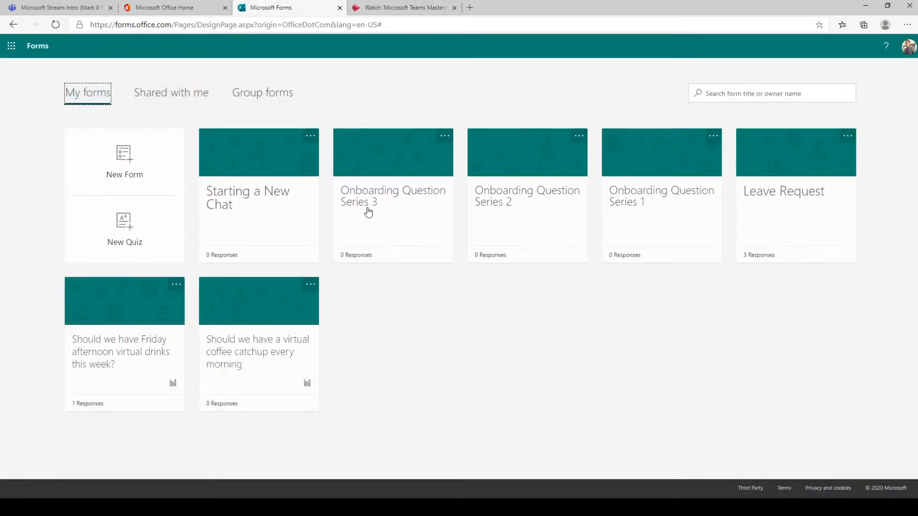
{"action": "left_click", "coordinate": [638, 201]}
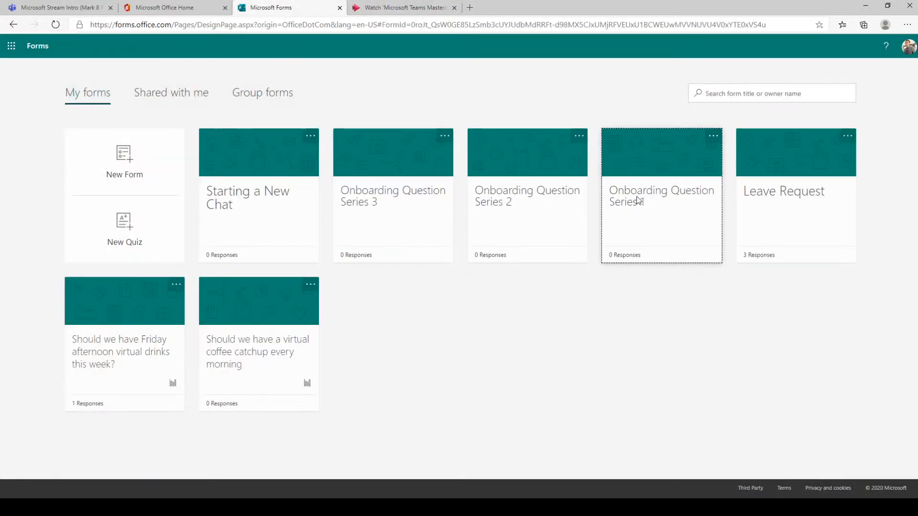
{"action": "left_click", "coordinate": [856, 68]}
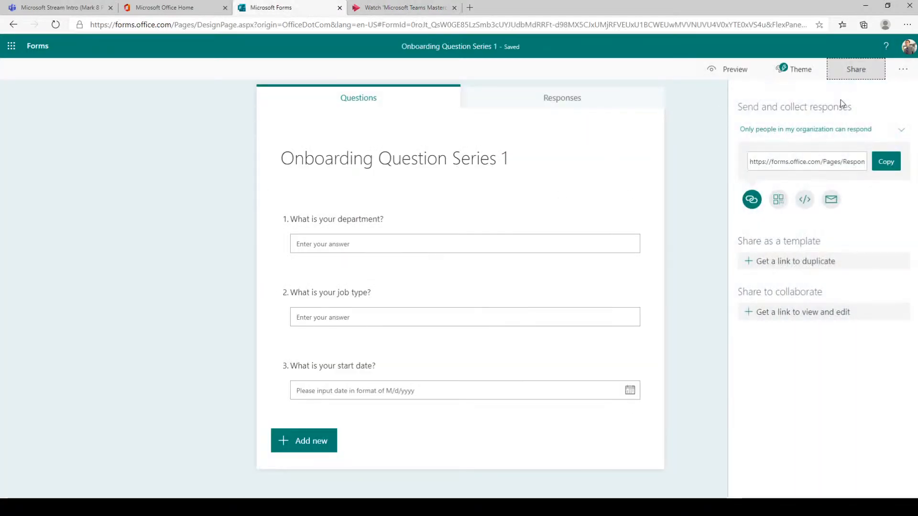
{"action": "left_click", "coordinate": [885, 163]}
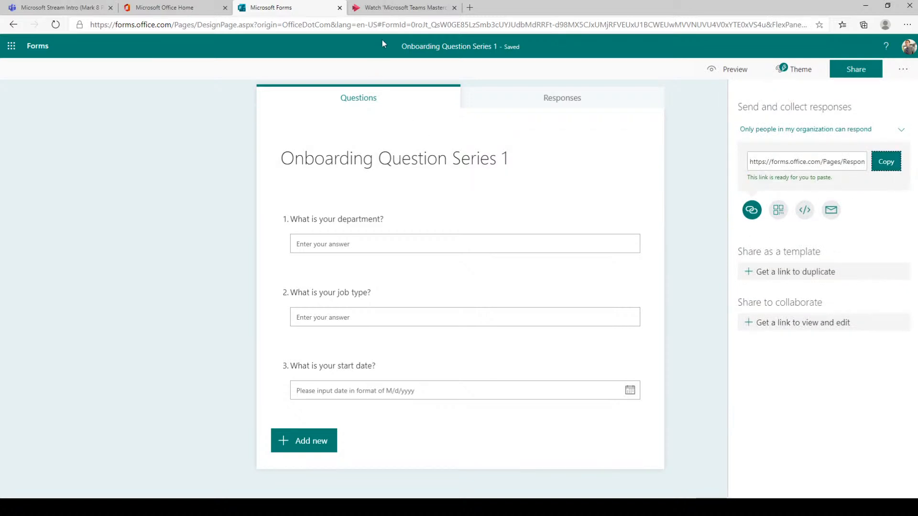
Step: Back in Microsoft Stream, paste the copied link as the form URL and name the form "Series 1 Questions"
{"action": "left_click", "coordinate": [388, 10]}
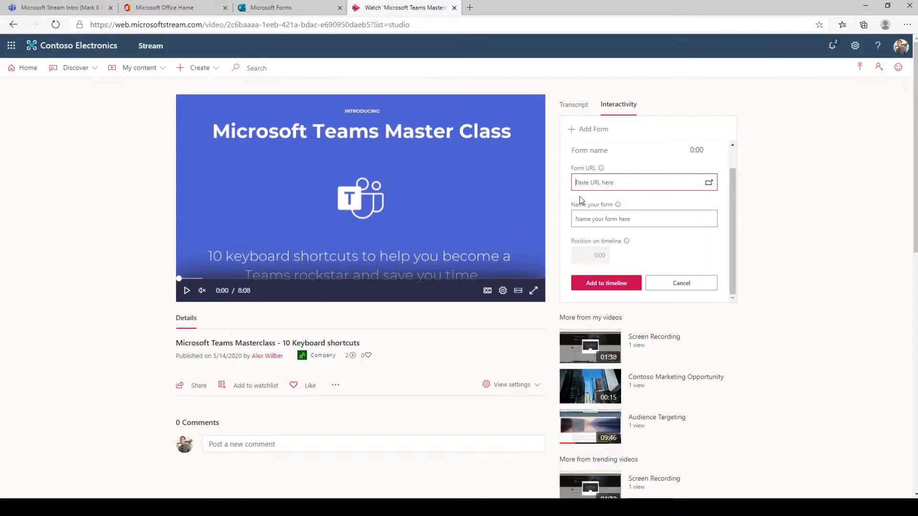
{"action": "key", "text": "ctrl+v"}
{"action": "left_click", "coordinate": [622, 219]}
{"action": "type", "text": "S"}
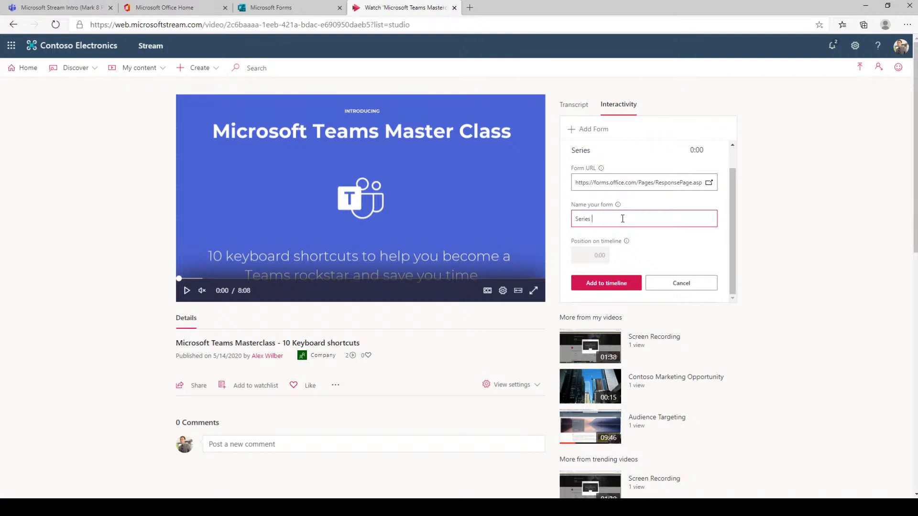
{"action": "type", "text": "eries 1 Questions"}
Step: Position the Series 1 Questions form at 0:13 in the video and add it to the timeline
{"action": "mouse_move", "coordinate": [627, 243]}
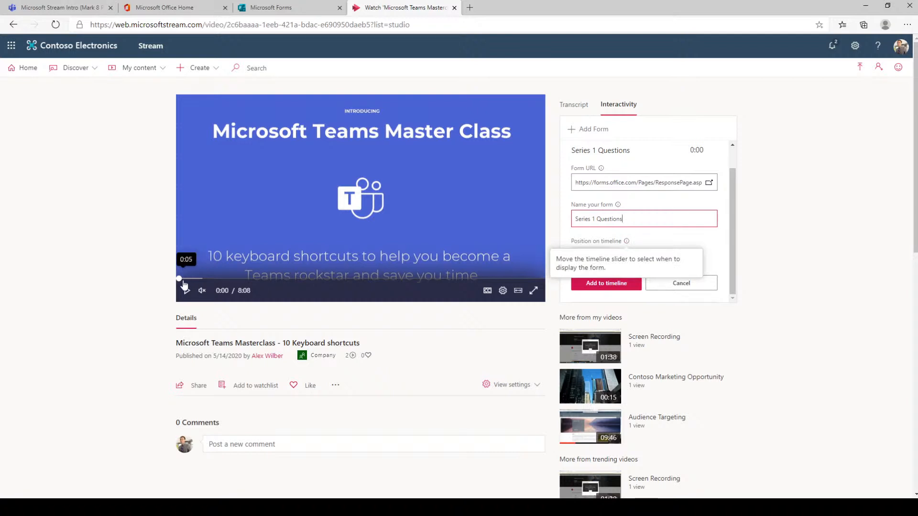
{"action": "left_click_drag", "start_coordinate": [179, 280], "coordinate": [194, 282]}
{"action": "left_click", "coordinate": [179, 282]}
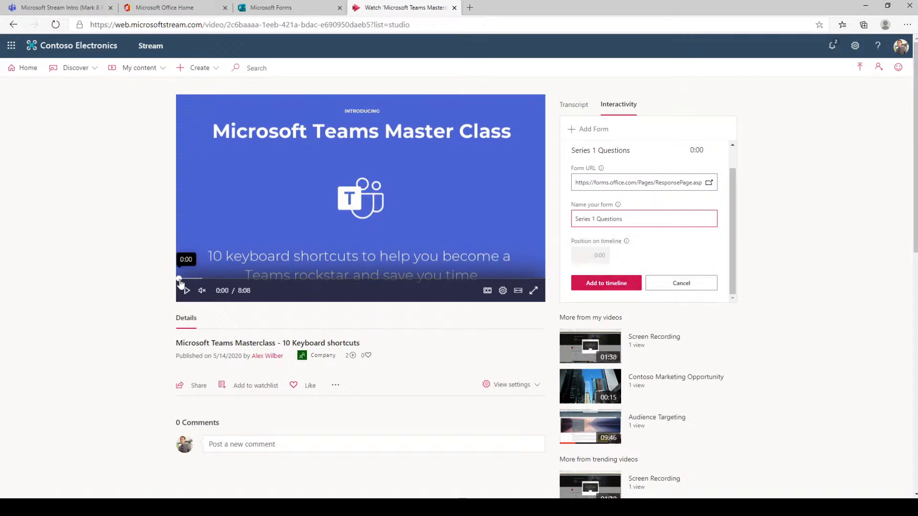
{"action": "left_click", "coordinate": [188, 281]}
{"action": "mouse_move", "coordinate": [191, 282]}
{"action": "left_mouse_down"}
{"action": "mouse_move", "coordinate": [200, 281]}
{"action": "mouse_move", "coordinate": [189, 281]}
{"action": "left_mouse_up"}
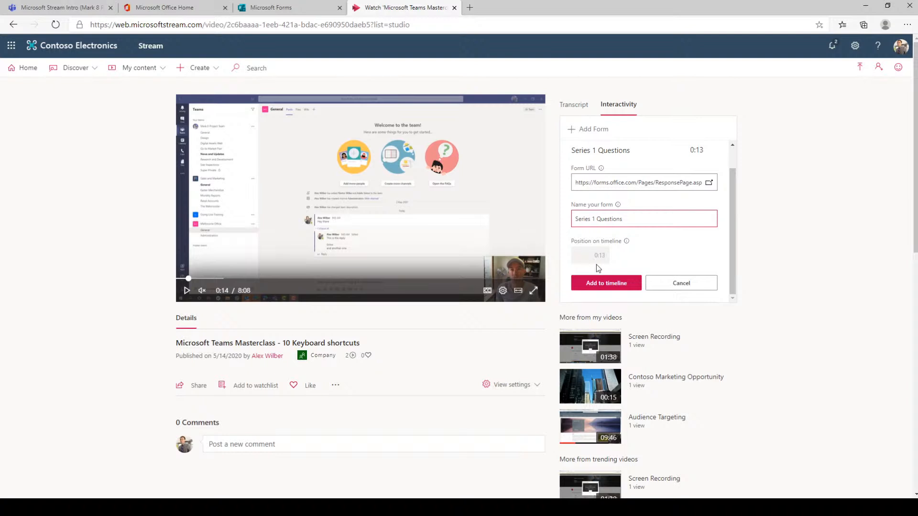
{"action": "double_click", "coordinate": [601, 257]}
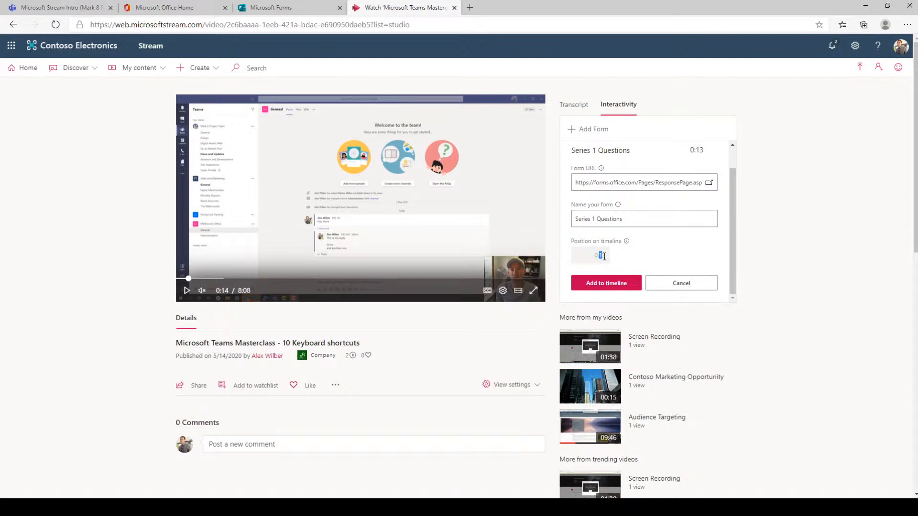
{"action": "left_click_drag", "start_coordinate": [190, 280], "coordinate": [189, 281]}
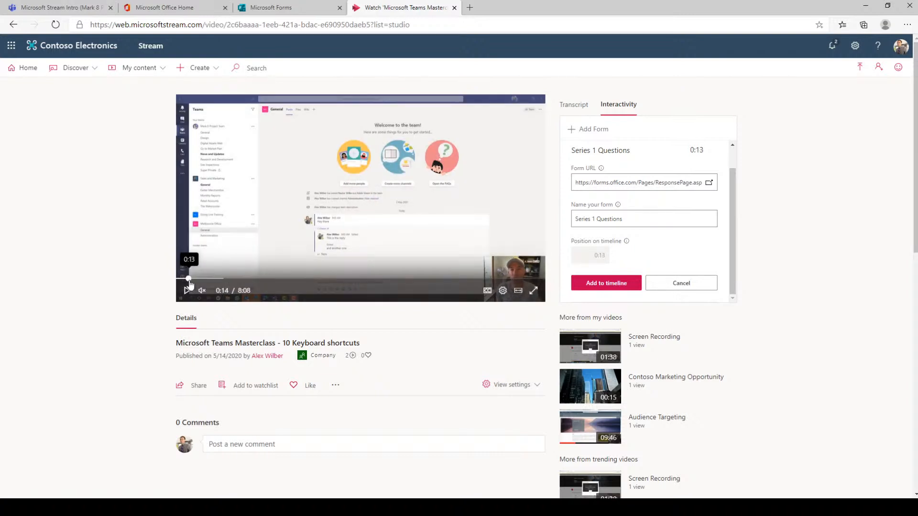
{"action": "left_click", "coordinate": [610, 283]}
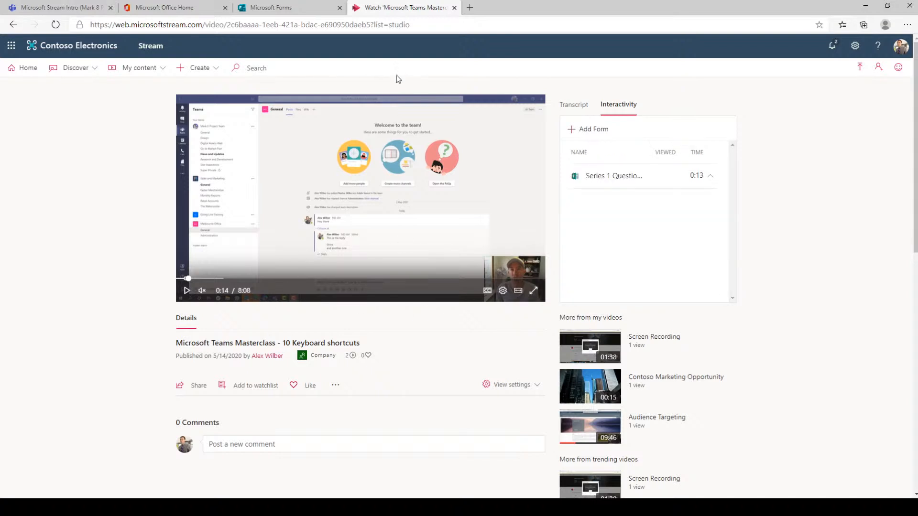
Step: Start another form entry on the video and copy the Onboarding Question Series 2 response link from Microsoft Forms
{"action": "left_click", "coordinate": [590, 130]}
{"action": "left_click", "coordinate": [270, 8]}
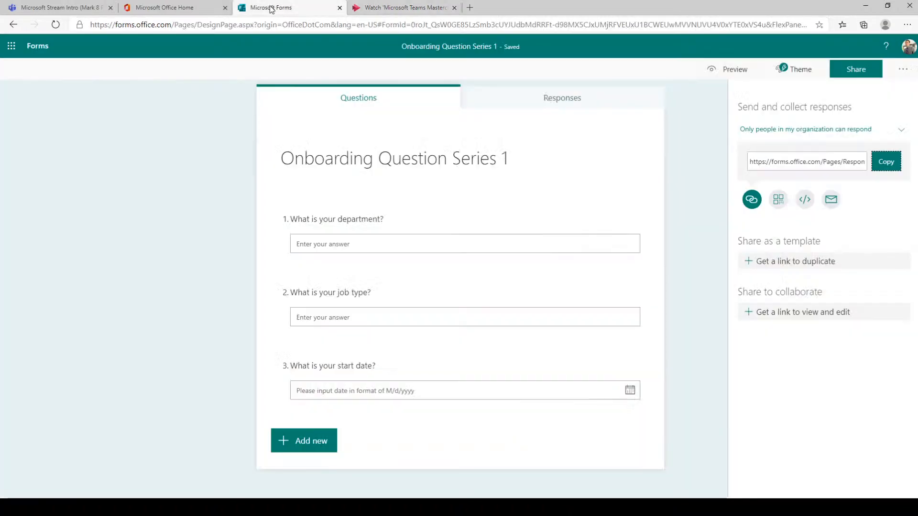
{"action": "left_click", "coordinate": [38, 45]}
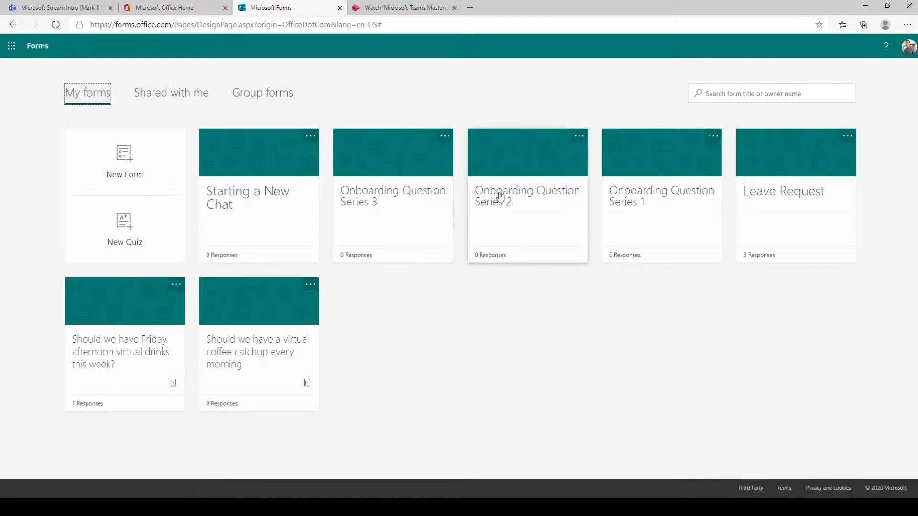
{"action": "left_click", "coordinate": [501, 196]}
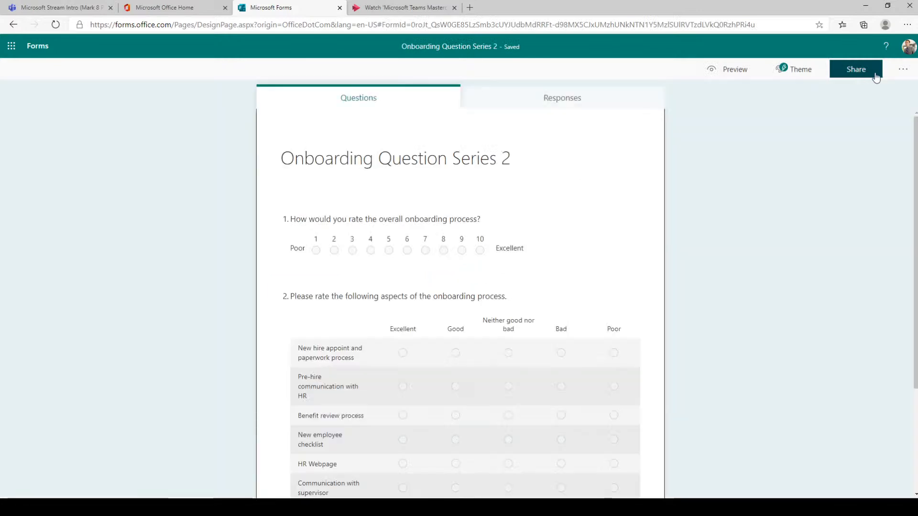
{"action": "left_click", "coordinate": [876, 78]}
{"action": "left_click", "coordinate": [886, 162]}
Step: Back in Microsoft Stream, paste the copied link into the new form entry and name it "Series Questions"
{"action": "left_click", "coordinate": [401, 8]}
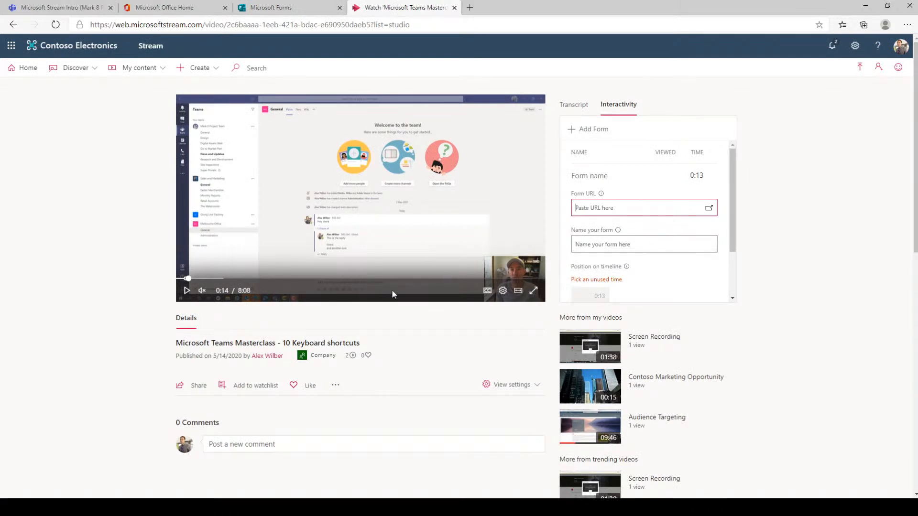
{"action": "key", "text": "ctrl+v"}
{"action": "left_click", "coordinate": [602, 245]}
{"action": "type", "text": "Series Questio"}
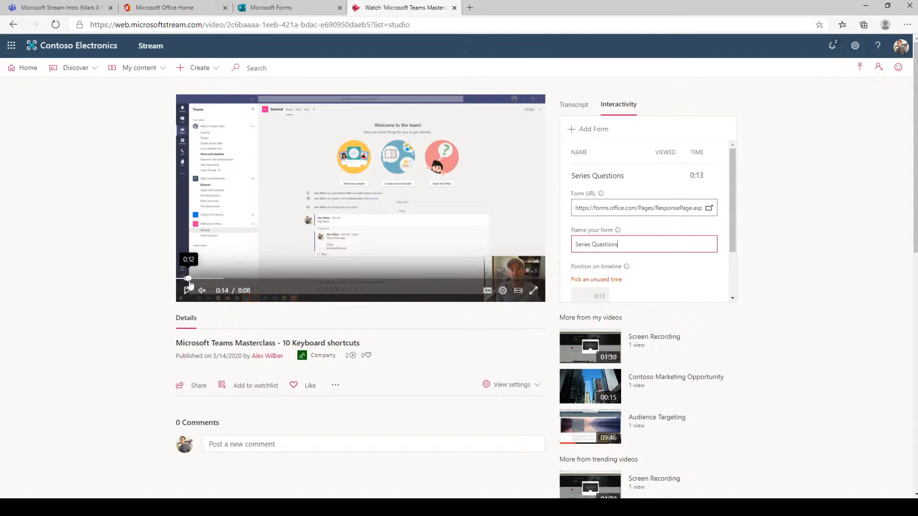
Step: Position the Series Questions form at 0:29 in the video and add it to the timeline
{"action": "left_click_drag", "start_coordinate": [190, 281], "coordinate": [203, 285]}
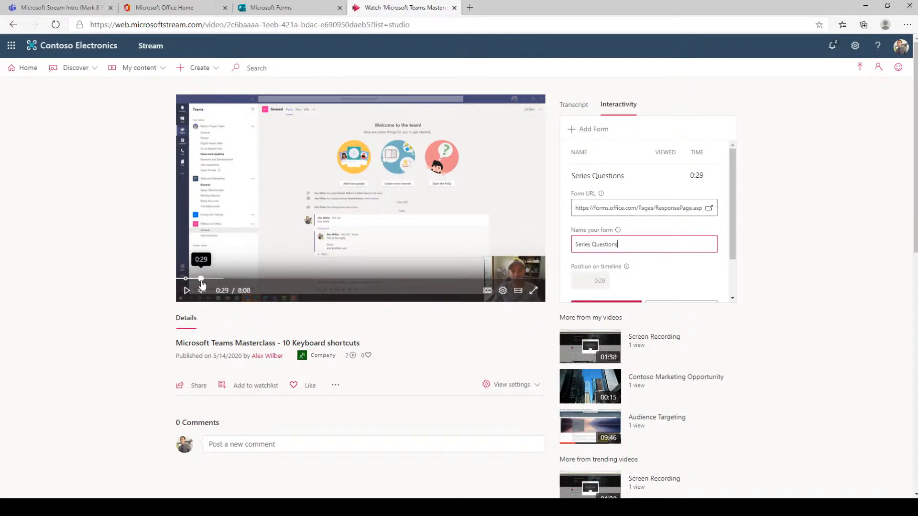
{"action": "scroll", "coordinate": [595, 266], "scroll_direction": "down", "scroll_amount": 1}
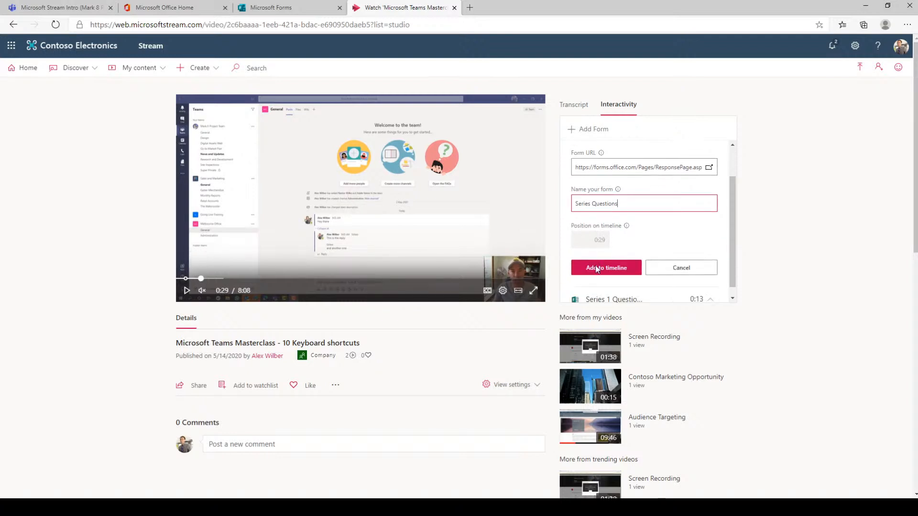
{"action": "left_click", "coordinate": [595, 260]}
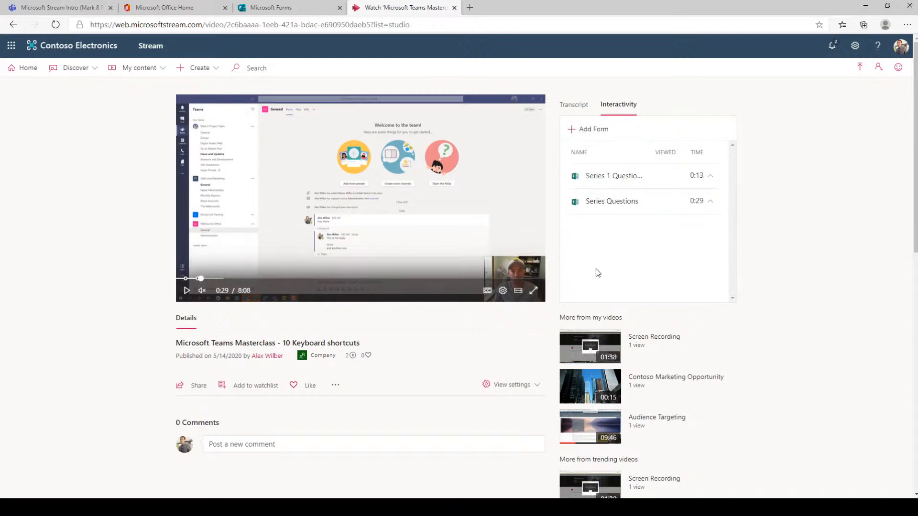
Step: Start a third form entry on the video and copy the Onboarding Question Series 3 response link from Microsoft Forms
{"action": "scroll", "coordinate": [636, 199], "scroll_direction": "down", "scroll_amount": 1}
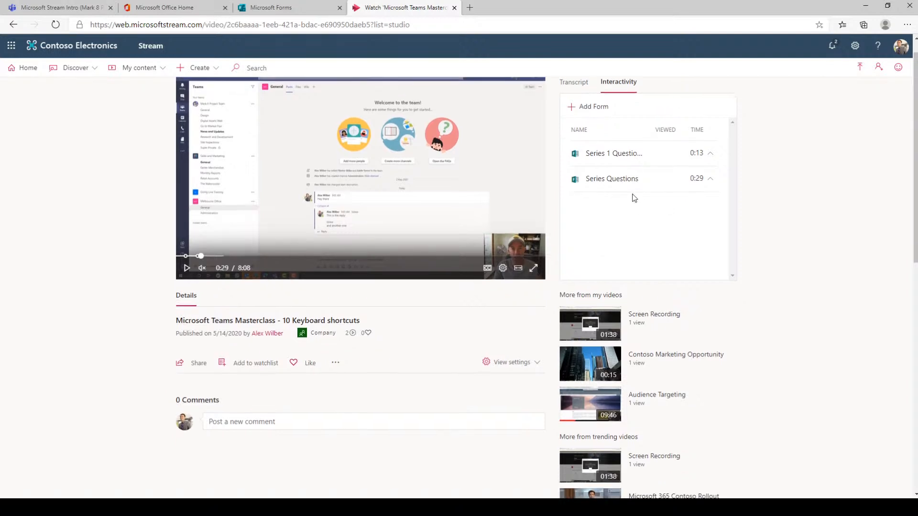
{"action": "left_click", "coordinate": [586, 109]}
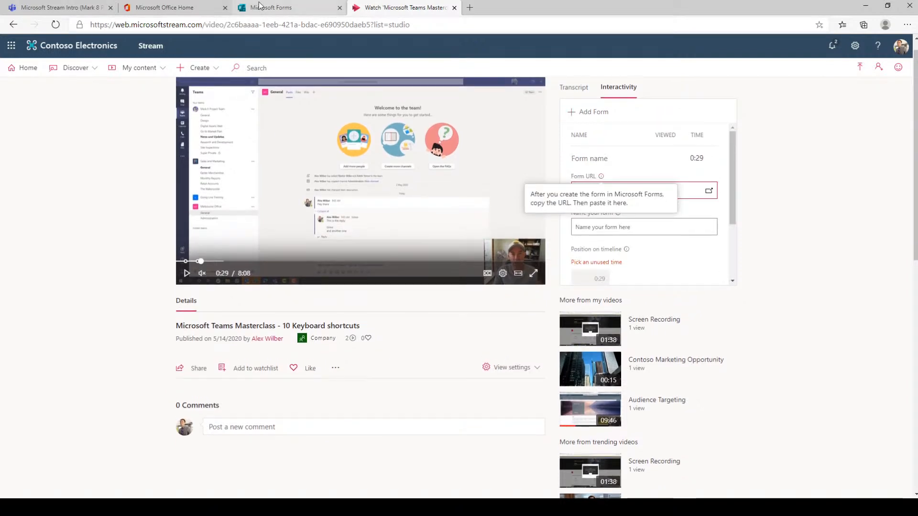
{"action": "left_click", "coordinate": [259, 5]}
{"action": "left_click", "coordinate": [38, 46]}
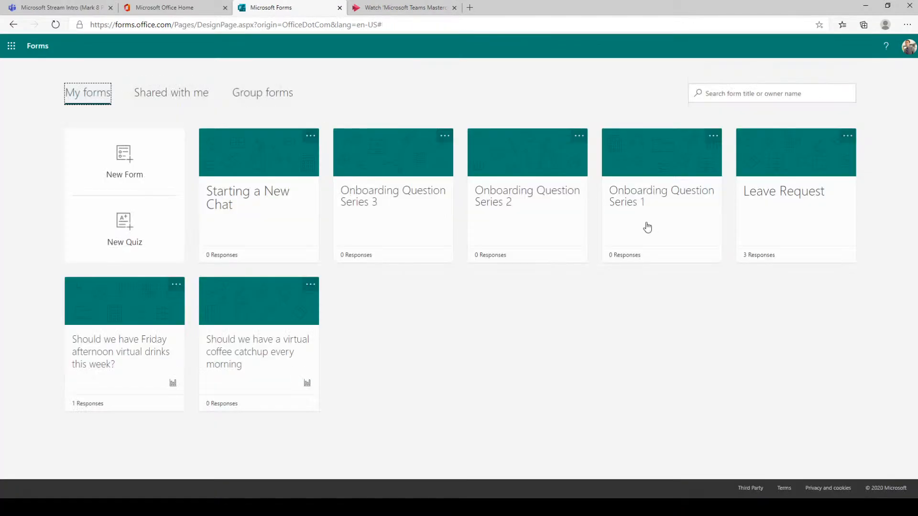
{"action": "left_click", "coordinate": [418, 209]}
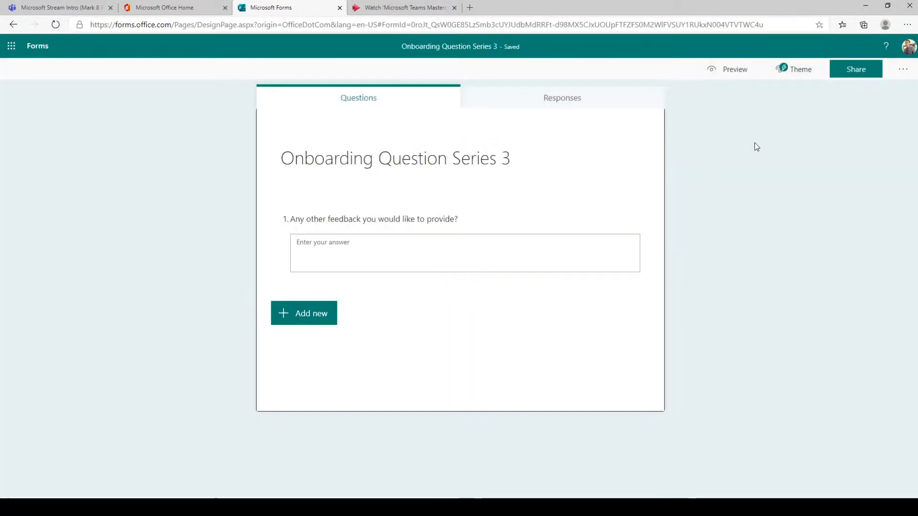
{"action": "left_click", "coordinate": [853, 70]}
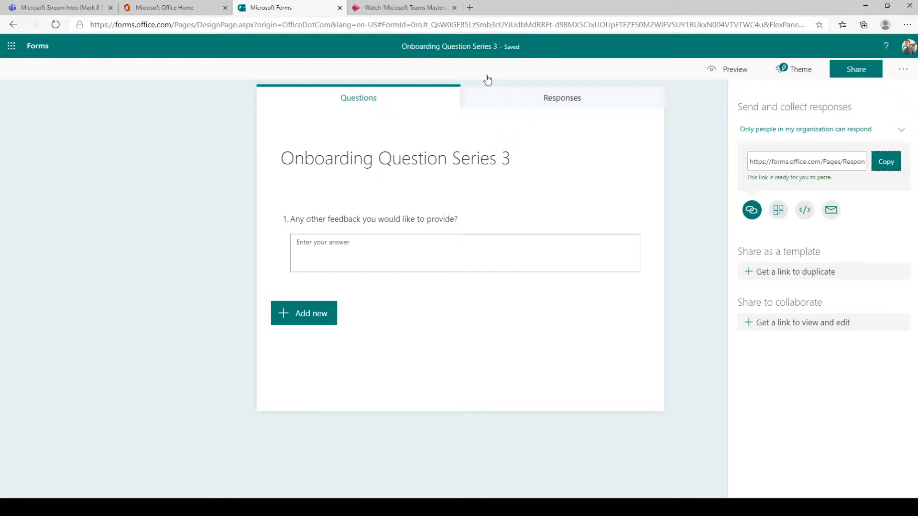
Step: Back in Microsoft Stream, fill in the third form entry with position 1:50, the copied link and the name "Series 3 Questions"
{"action": "left_click", "coordinate": [375, 8]}
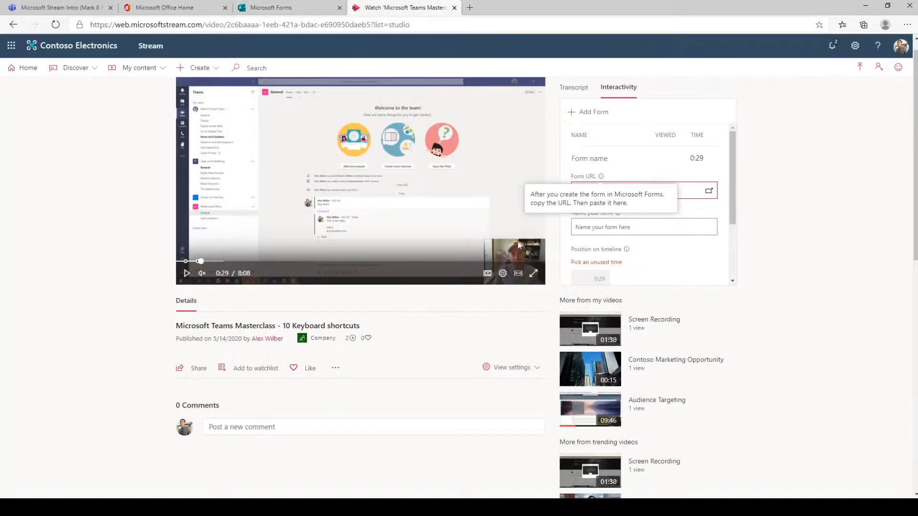
{"action": "left_click_drag", "start_coordinate": [201, 262], "coordinate": [262, 265]}
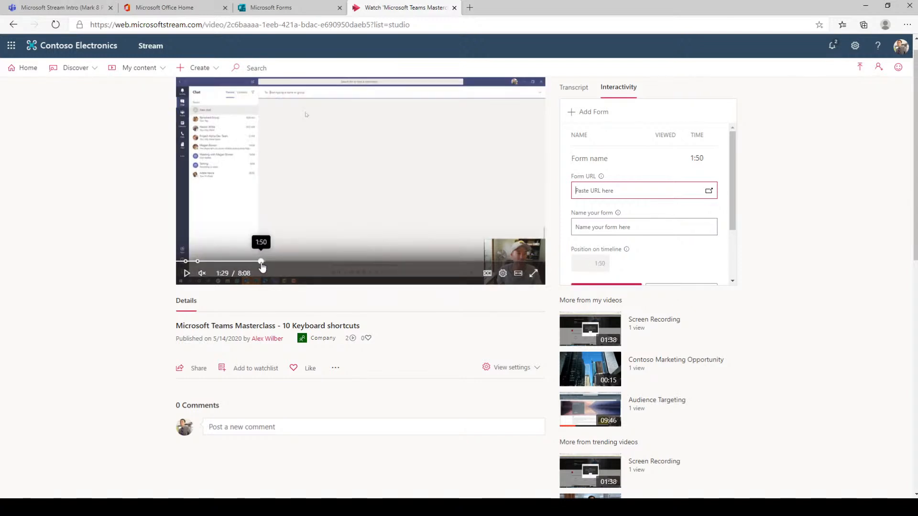
{"action": "left_click", "coordinate": [606, 190]}
{"action": "key", "text": "ctrl+v"}
{"action": "left_click", "coordinate": [605, 225]}
{"action": "type", "text": "Series"}
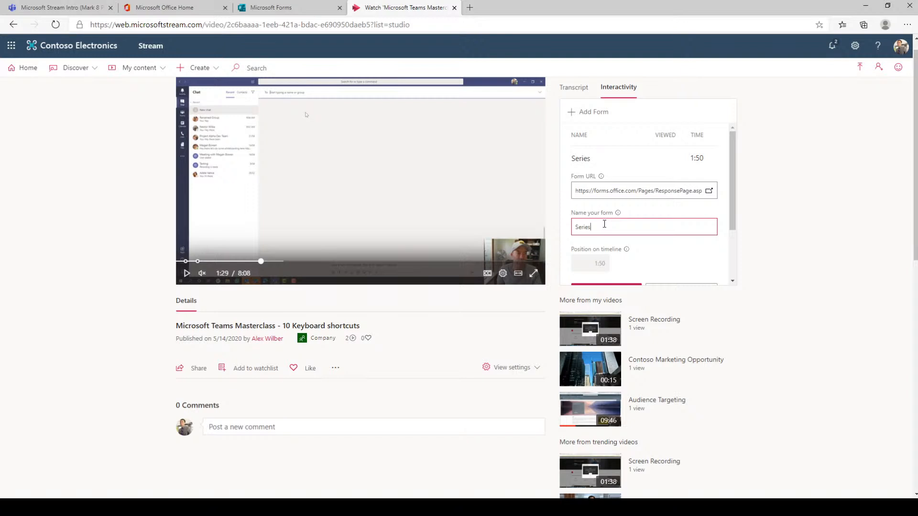
{"action": "type", "text": " 3 Questions"}
Step: Add the Series 3 Questions form to the video's timeline
{"action": "scroll", "coordinate": [636, 265], "scroll_direction": "down", "scroll_amount": 3}
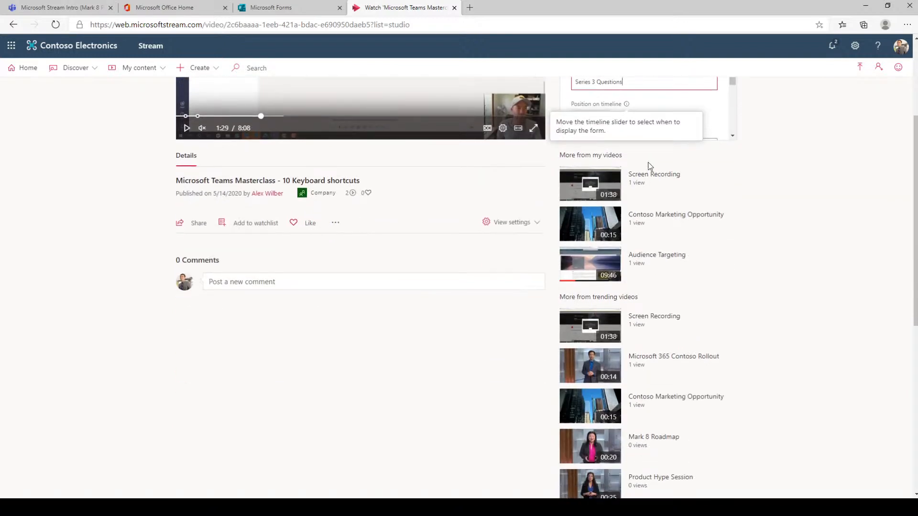
{"action": "scroll", "coordinate": [650, 168], "scroll_direction": "up", "scroll_amount": 3}
{"action": "scroll", "coordinate": [652, 172], "scroll_direction": "down", "scroll_amount": 2}
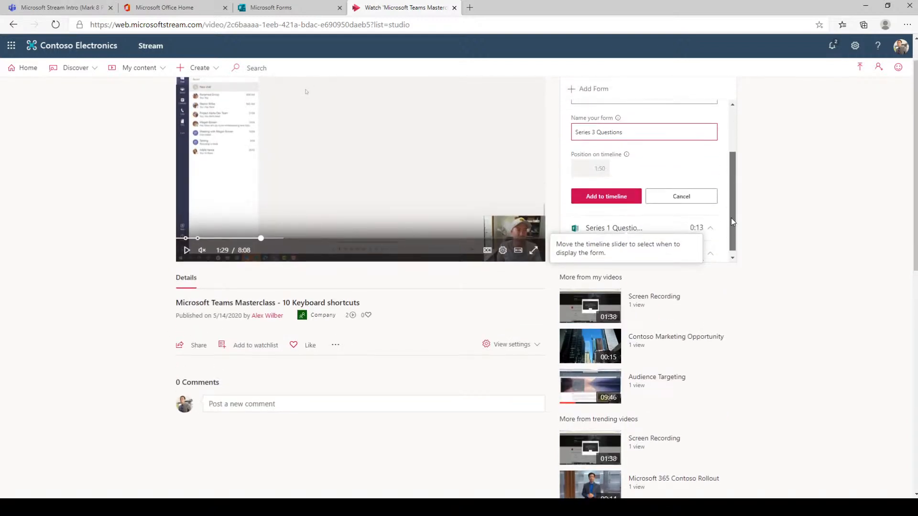
{"action": "left_click", "coordinate": [607, 197]}
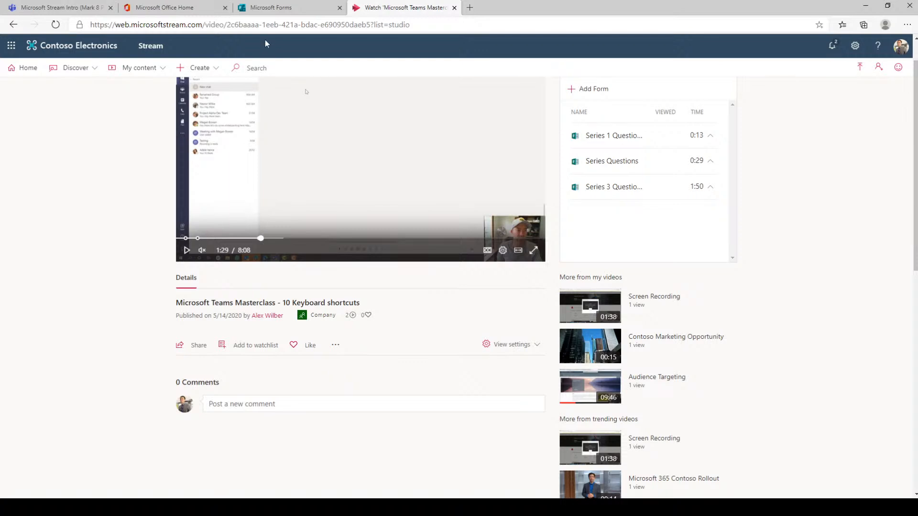
Step: In Microsoft Forms, copy the response link of the Starting a New Chat form
{"action": "left_click", "coordinate": [269, 10]}
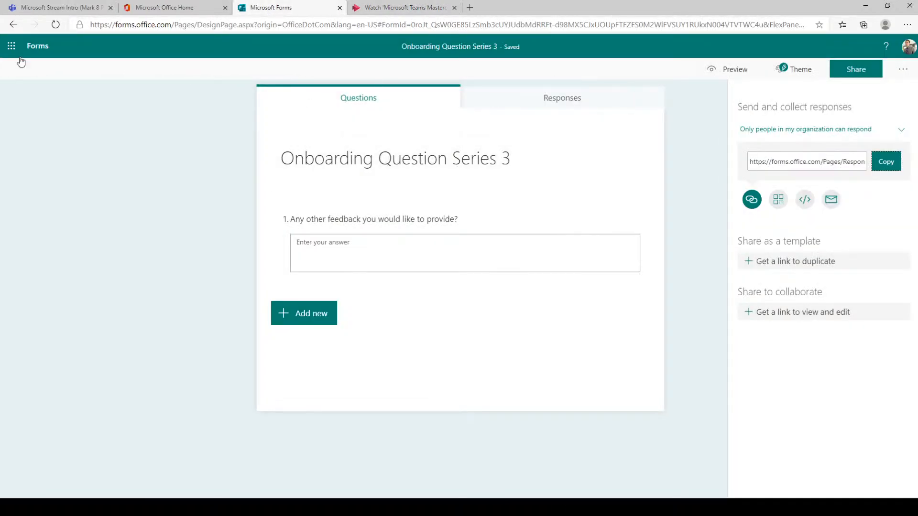
{"action": "left_click", "coordinate": [37, 49]}
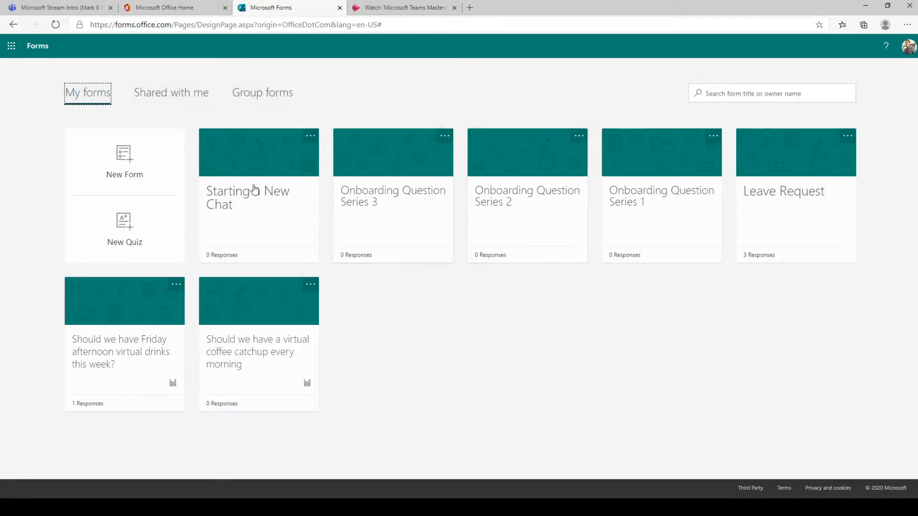
{"action": "left_click", "coordinate": [232, 199]}
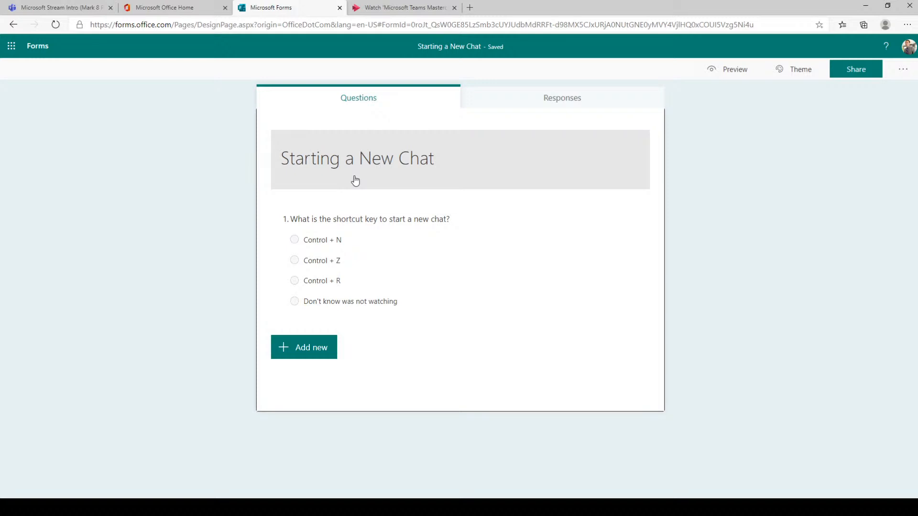
{"action": "left_click", "coordinate": [844, 70]}
{"action": "left_click", "coordinate": [886, 163]}
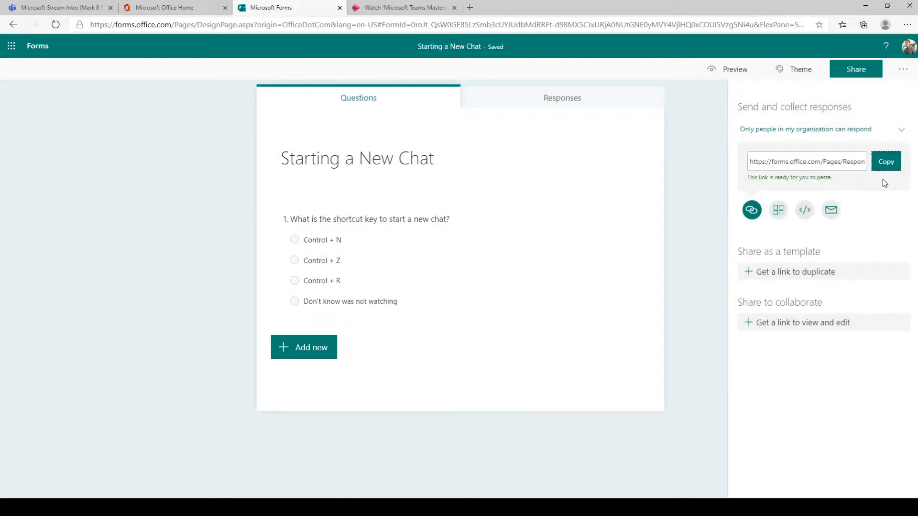
Step: Back in Microsoft Stream, add a form named "Chat Questions" with the copied link at 7:55 on the video's timeline
{"action": "left_click", "coordinate": [385, 11]}
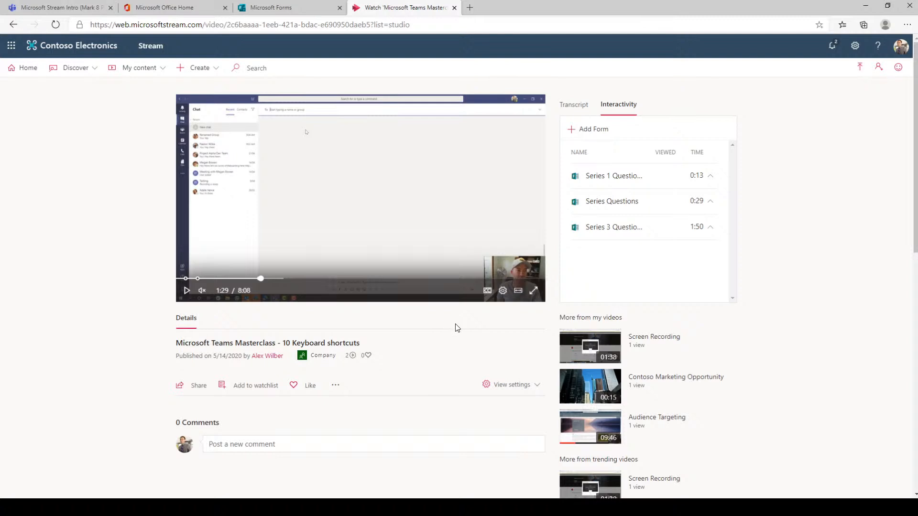
{"action": "left_click", "coordinate": [262, 279]}
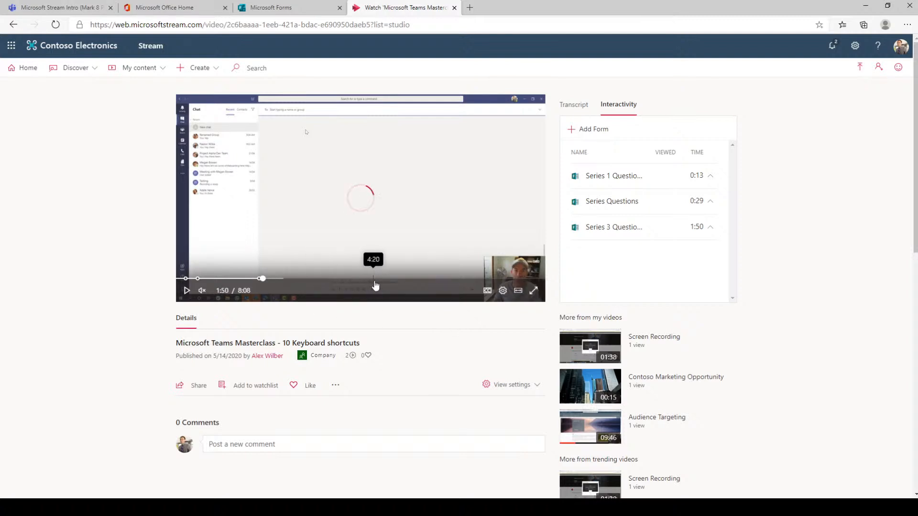
{"action": "left_click", "coordinate": [533, 279]}
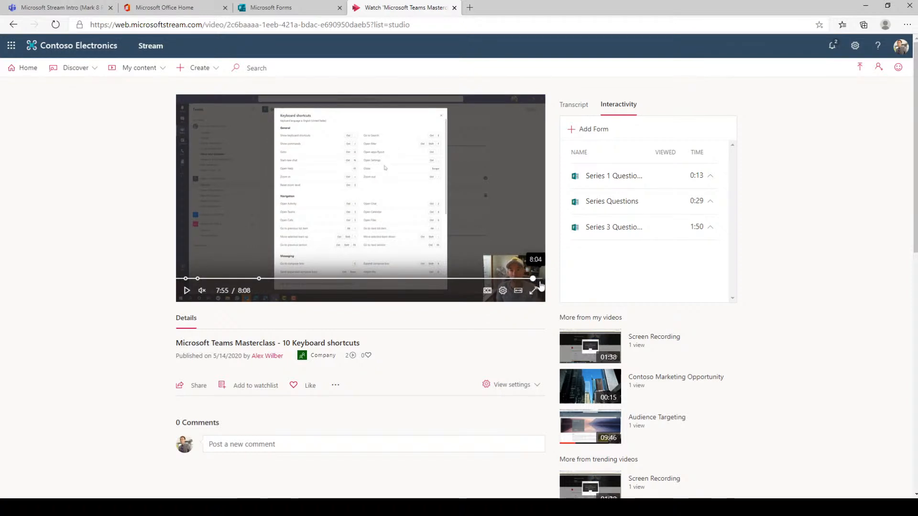
{"action": "left_click", "coordinate": [584, 133]}
{"action": "key", "text": "ctrl+v"}
{"action": "left_click", "coordinate": [606, 237]}
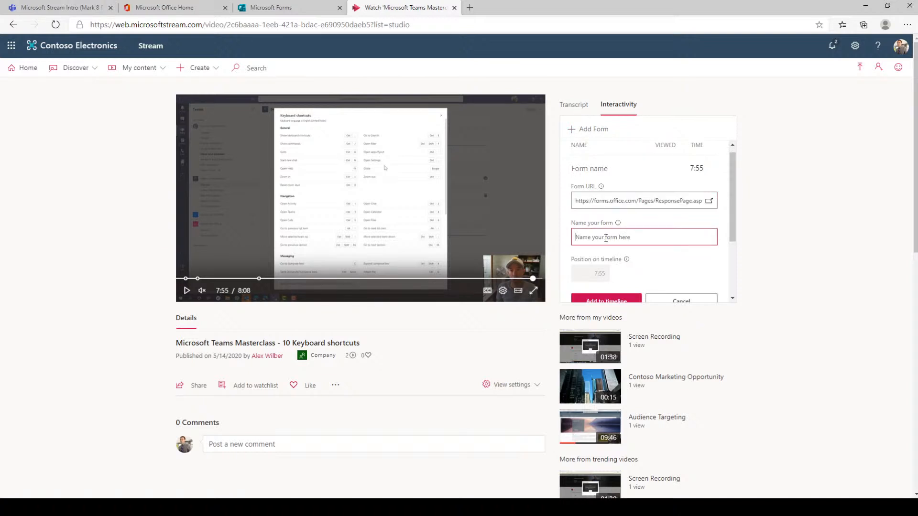
{"action": "type", "text": "Chat Questions"}
{"action": "scroll", "coordinate": [636, 294], "scroll_direction": "down", "scroll_amount": 1}
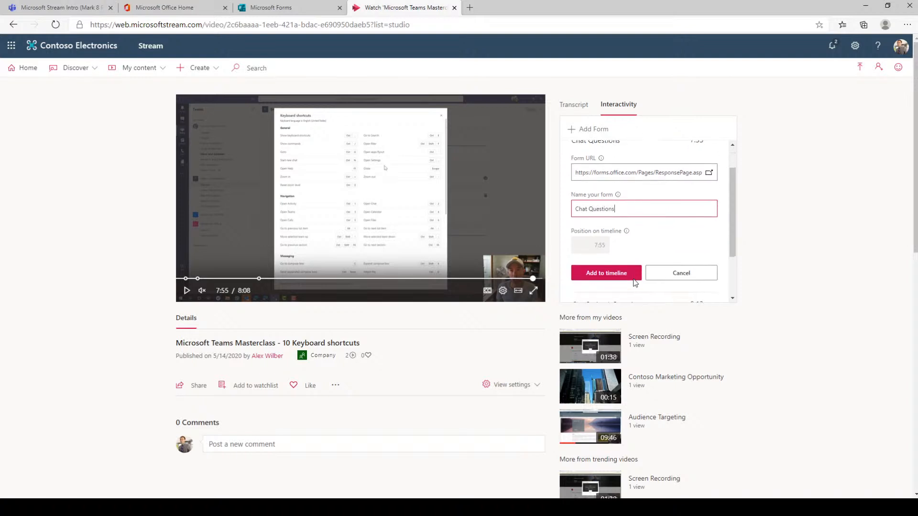
{"action": "left_click", "coordinate": [608, 274]}
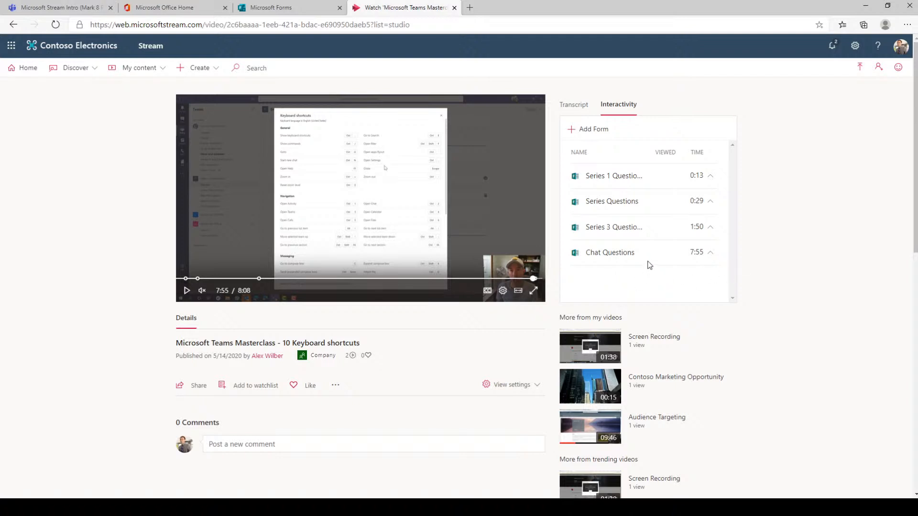
Step: Play the video from its beginning to test the embedded forms
{"action": "left_click", "coordinate": [535, 282]}
{"action": "left_click", "coordinate": [268, 280]}
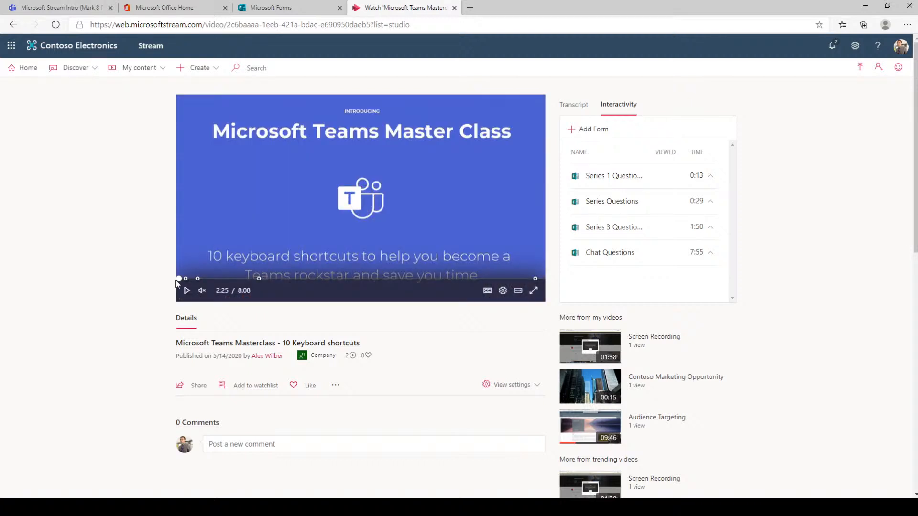
{"action": "left_click", "coordinate": [177, 280]}
{"action": "left_click", "coordinate": [187, 293]}
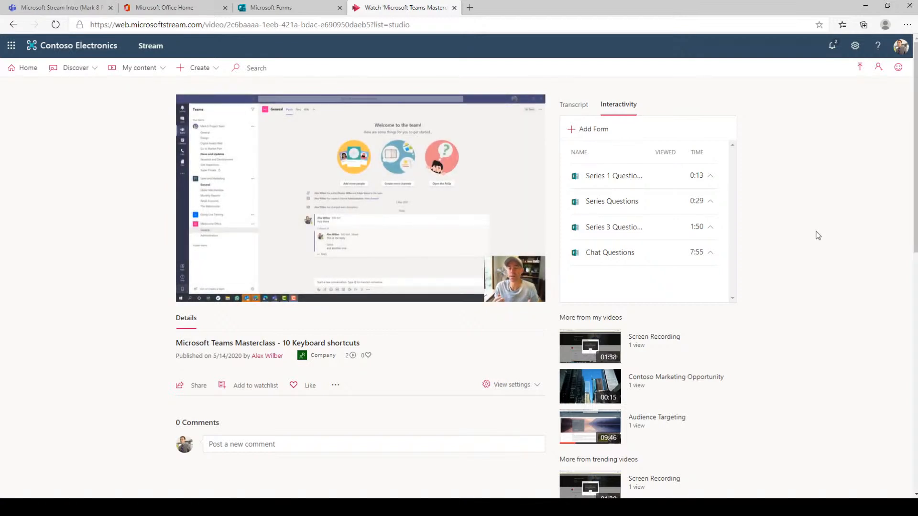
Step: In the Onboarding Question Series 1 form, answer the department question with "IT" and the job type question with "Consultant"
{"action": "mouse_move", "coordinate": [225, 271]}
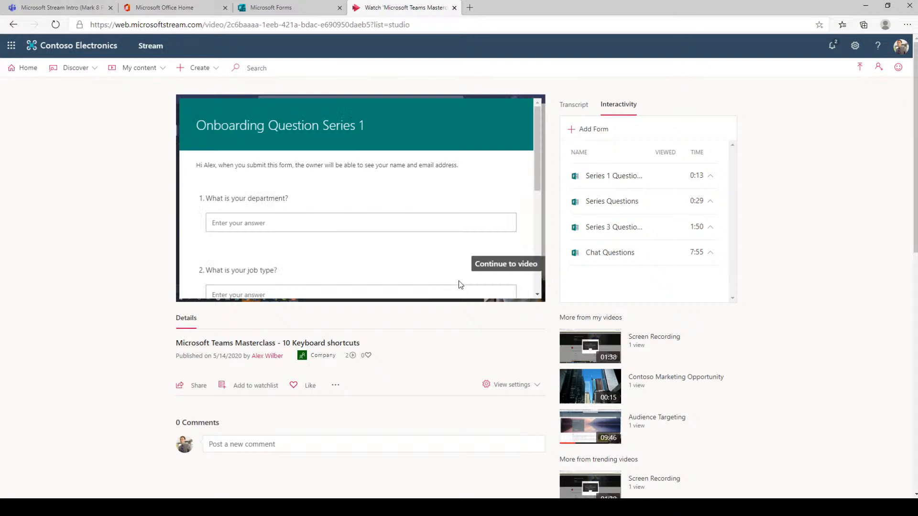
{"action": "left_click", "coordinate": [299, 220]}
{"action": "type", "text": "IT"}
{"action": "key", "text": "Tab"}
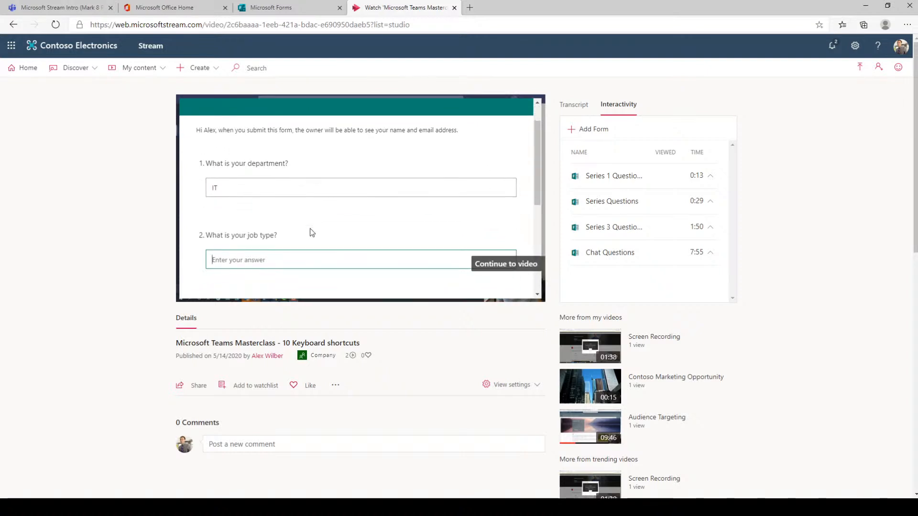
{"action": "type", "text": "Con"}
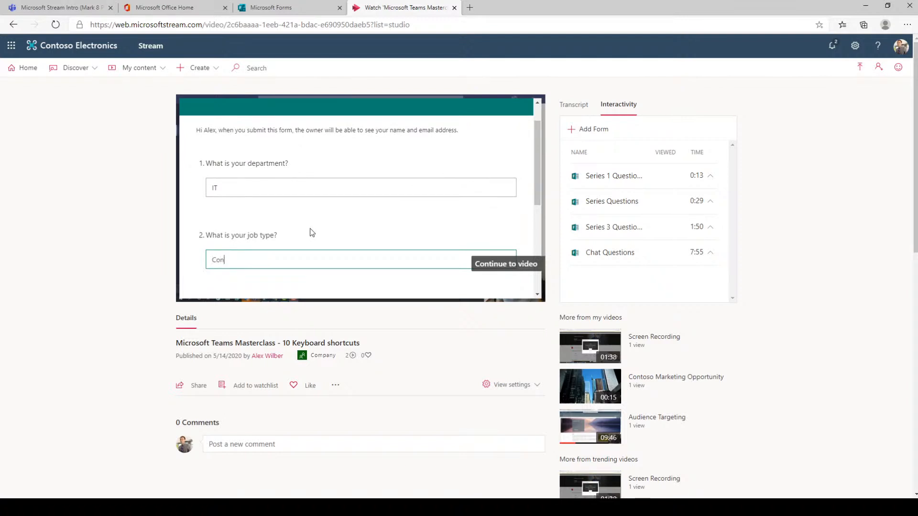
{"action": "type", "text": "sultant"}
Step: Set the start date answer to 5/13/2020, submit the Series 1 form and continue the video
{"action": "scroll", "coordinate": [377, 205], "scroll_direction": "down", "scroll_amount": 2}
{"action": "left_click", "coordinate": [261, 257]}
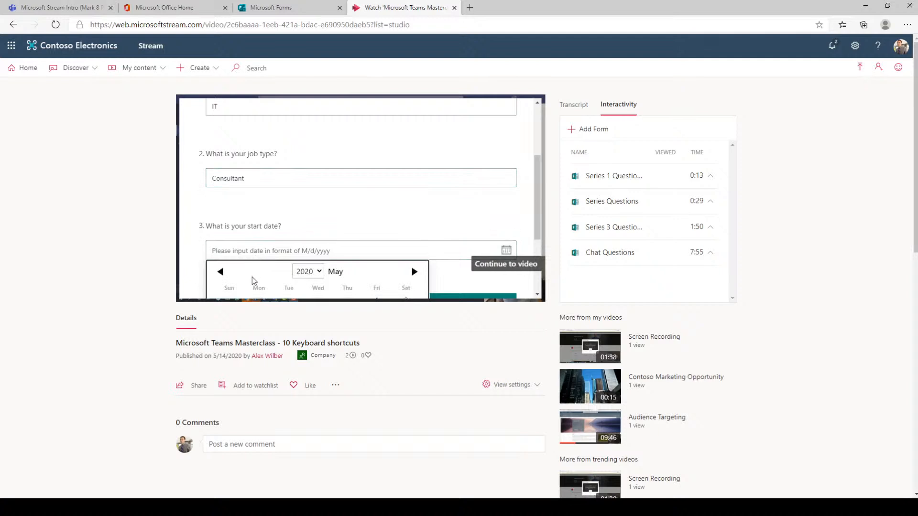
{"action": "scroll", "coordinate": [259, 268], "scroll_direction": "down", "scroll_amount": 2}
{"action": "left_click", "coordinate": [318, 263]}
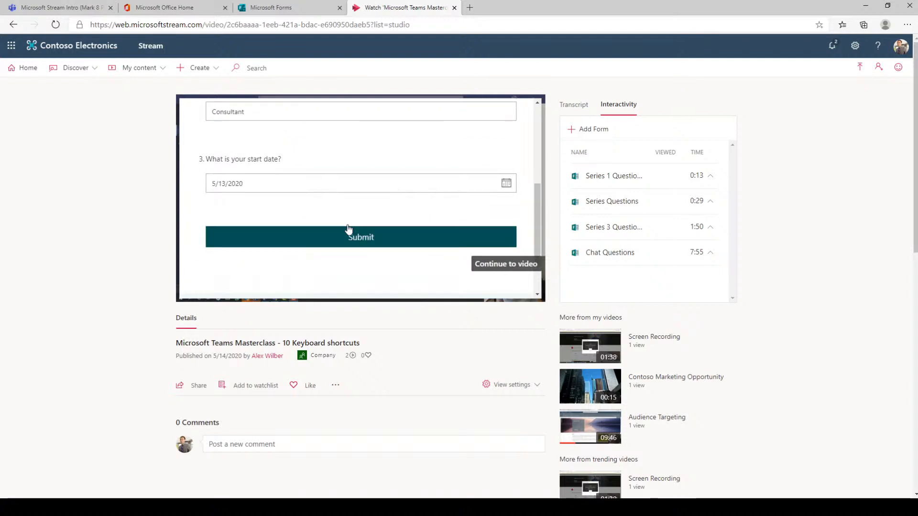
{"action": "left_click", "coordinate": [336, 239]}
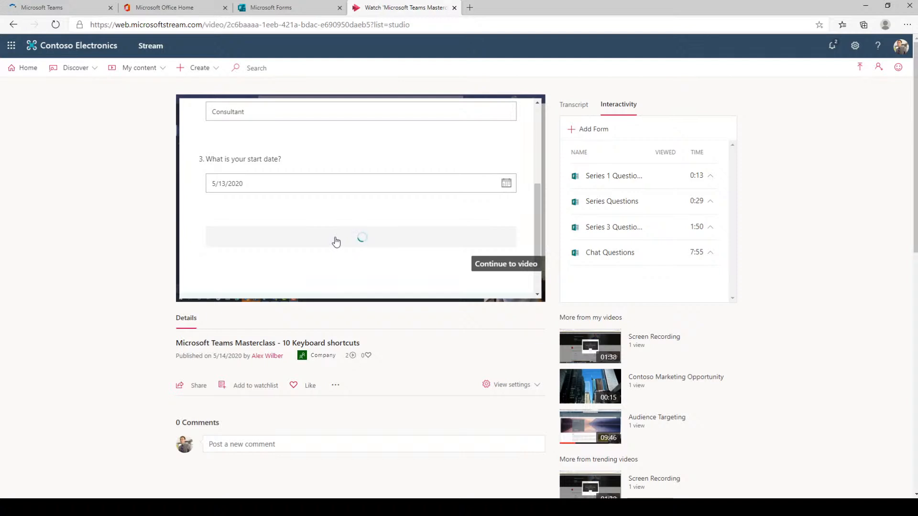
{"action": "left_click", "coordinate": [493, 269]}
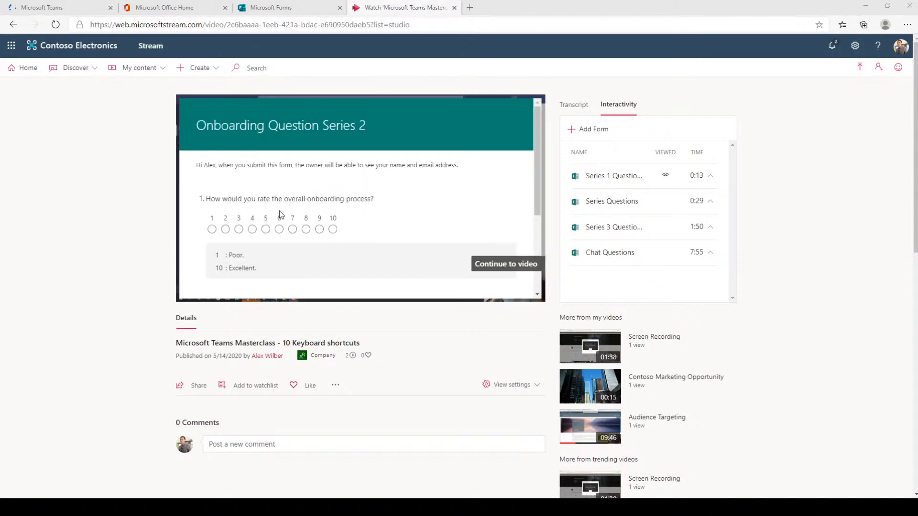
Step: In the Series 2 form, rate the overall onboarding process 10 and new hire paperwork, pre-hire HR communication and benefit review Good
{"action": "scroll", "coordinate": [281, 215], "scroll_direction": "down", "scroll_amount": 1}
{"action": "left_click", "coordinate": [333, 202]}
{"action": "scroll", "coordinate": [343, 218], "scroll_direction": "down", "scroll_amount": 1}
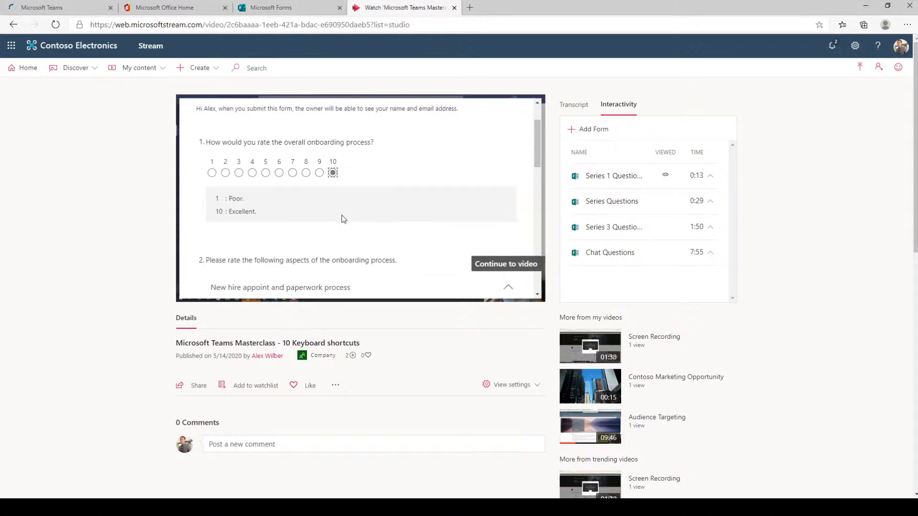
{"action": "scroll", "coordinate": [330, 224], "scroll_direction": "down", "scroll_amount": 4}
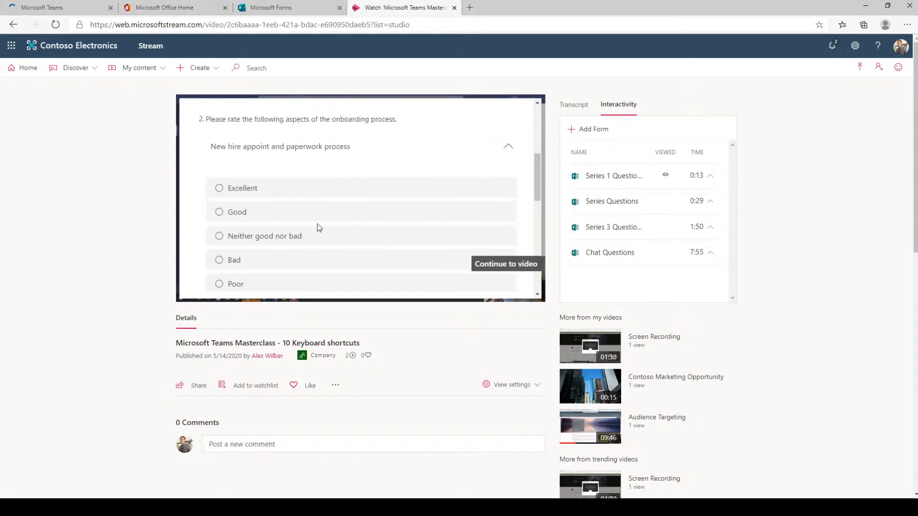
{"action": "left_click", "coordinate": [221, 218]}
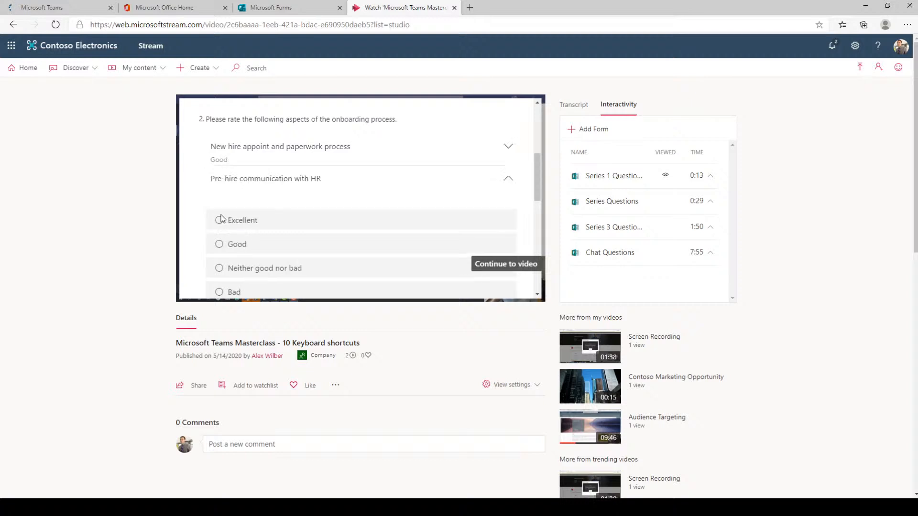
{"action": "scroll", "coordinate": [220, 221], "scroll_direction": "down", "scroll_amount": 1}
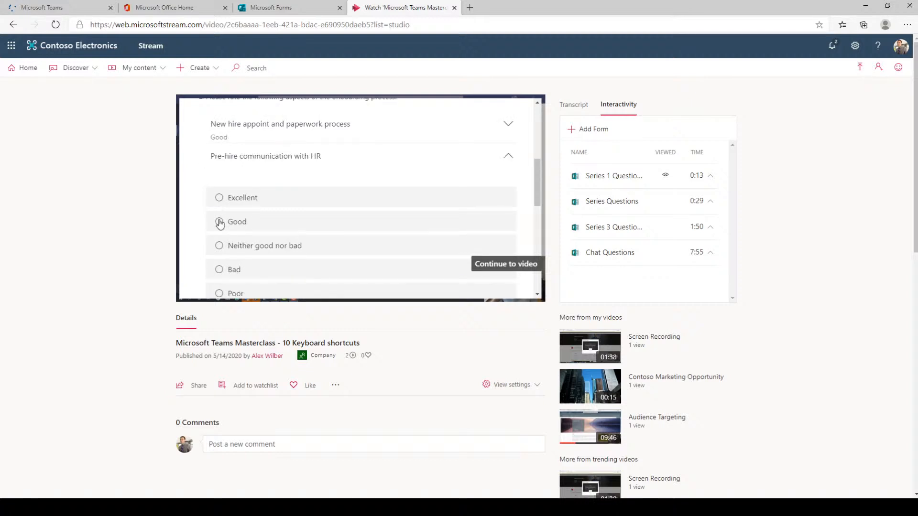
{"action": "left_click", "coordinate": [220, 222]}
{"action": "left_click", "coordinate": [223, 219]}
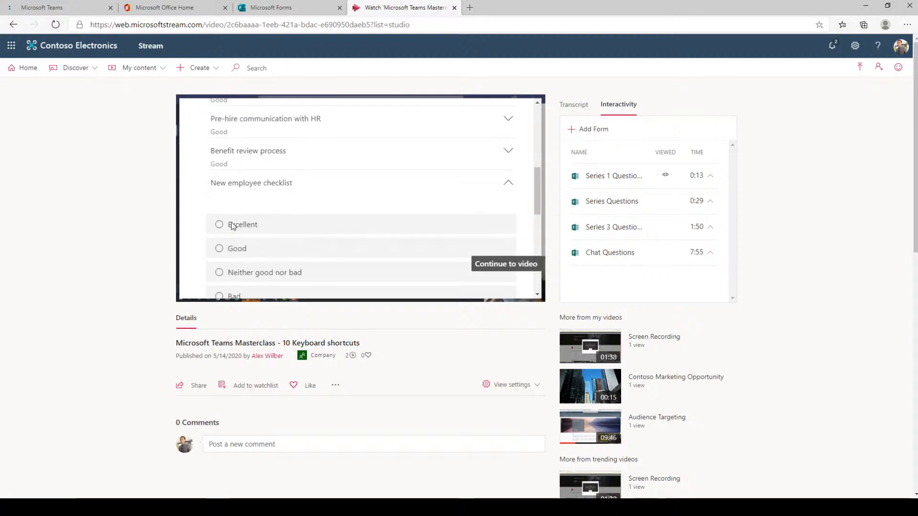
Step: Rate the new employee checklist Poor, the HR Webpage Bad and communication with supervisor Neither good nor bad
{"action": "scroll", "coordinate": [230, 222], "scroll_direction": "down", "scroll_amount": 2}
{"action": "left_click", "coordinate": [222, 268]}
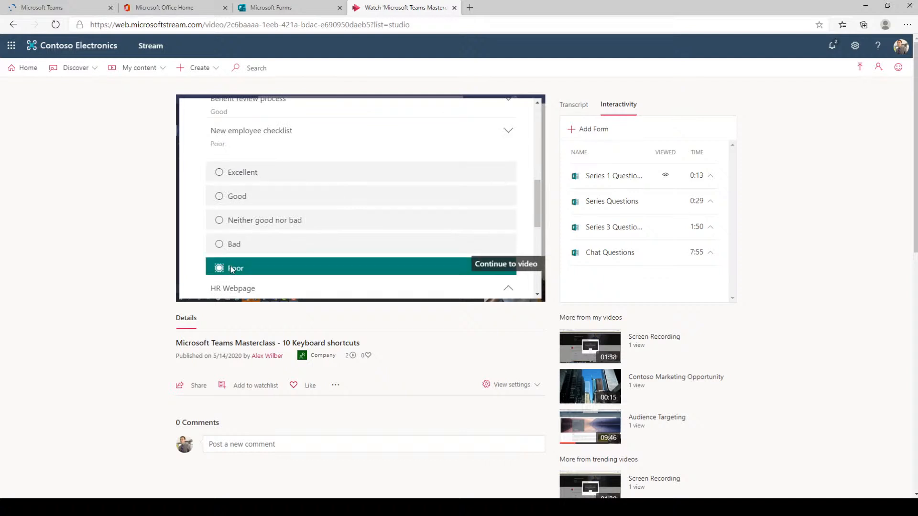
{"action": "left_click", "coordinate": [231, 247]}
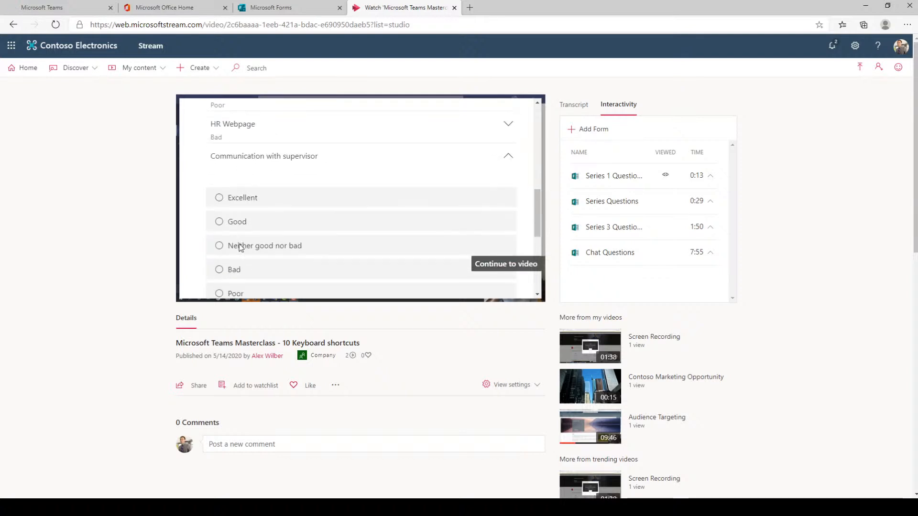
{"action": "left_click", "coordinate": [217, 244]}
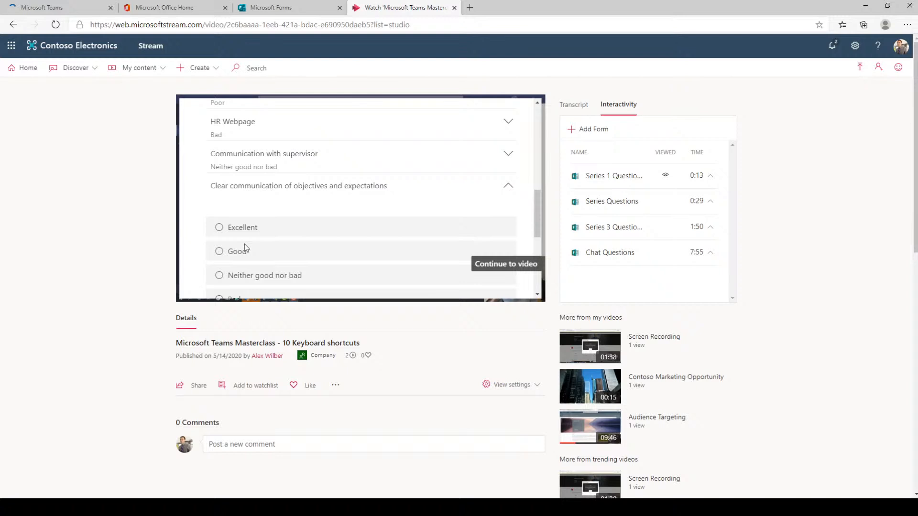
Step: Rate communication of objectives Neither good nor bad and the orientation session Bad, submit the Series 2 form and continue the video
{"action": "scroll", "coordinate": [244, 244], "scroll_direction": "down", "scroll_amount": 1}
{"action": "left_click", "coordinate": [219, 257]}
{"action": "scroll", "coordinate": [221, 258], "scroll_direction": "down", "scroll_amount": 1}
{"action": "left_click", "coordinate": [220, 260]}
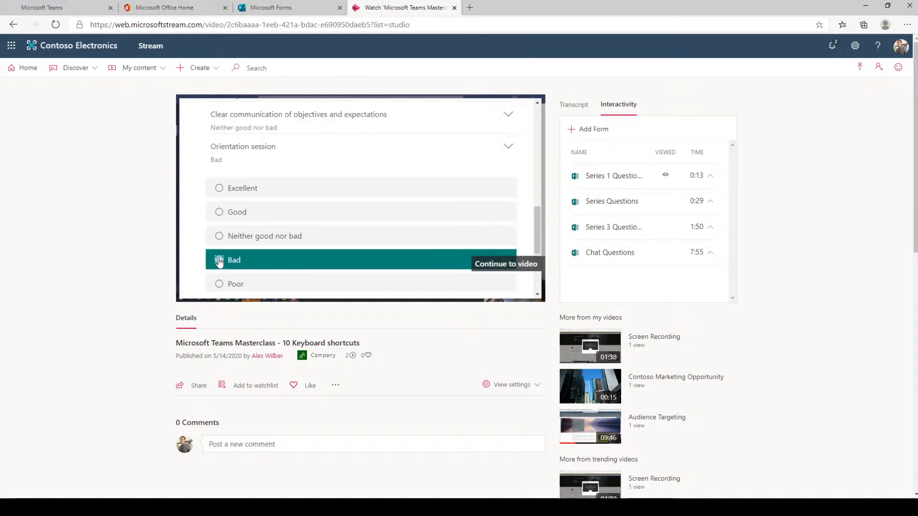
{"action": "left_click", "coordinate": [306, 189]}
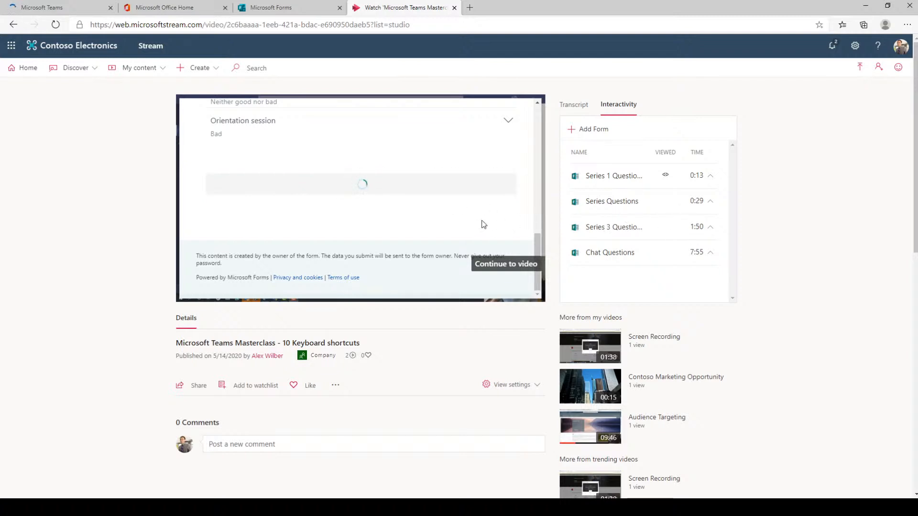
{"action": "double_click", "coordinate": [692, 228]}
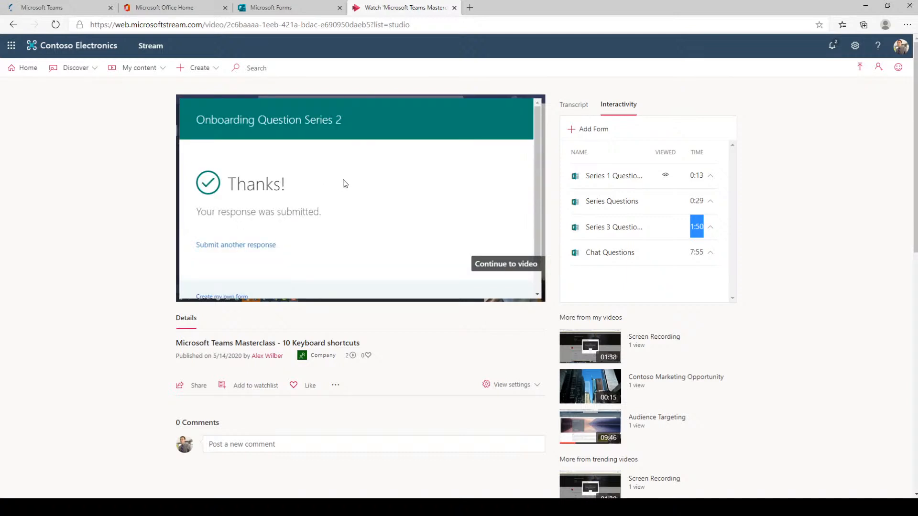
{"action": "left_click", "coordinate": [507, 265]}
Step: In Microsoft Forms, refresh the form list and review the collected responses of Onboarding Question Series 2, and return to Microsoft Stream
{"action": "left_click", "coordinate": [284, 10]}
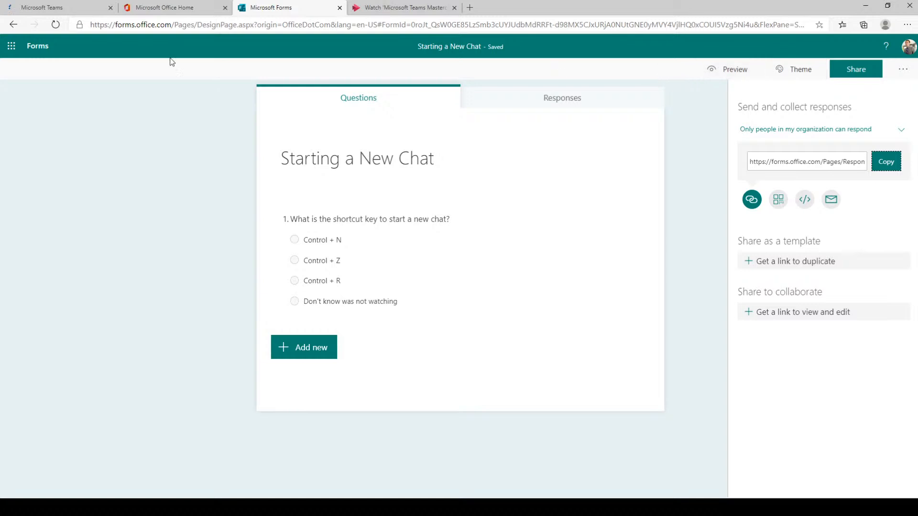
{"action": "left_click", "coordinate": [38, 50]}
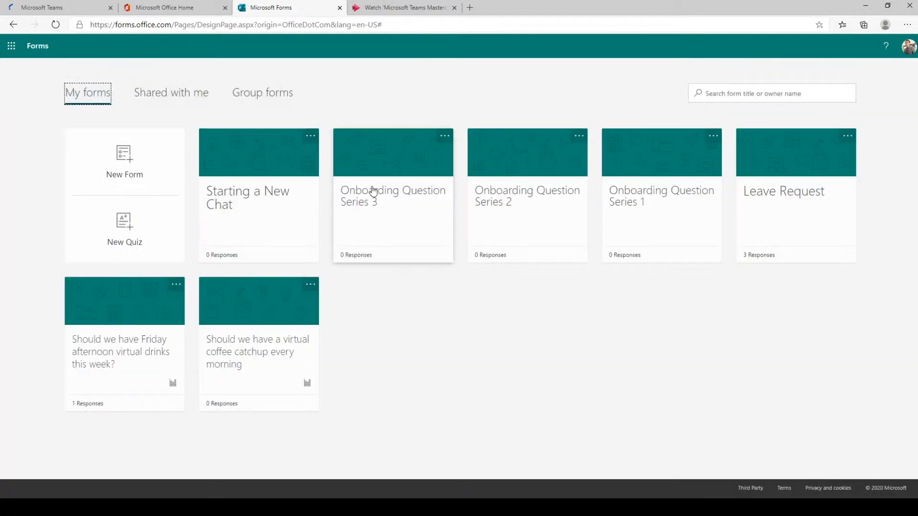
{"action": "left_click", "coordinate": [56, 26]}
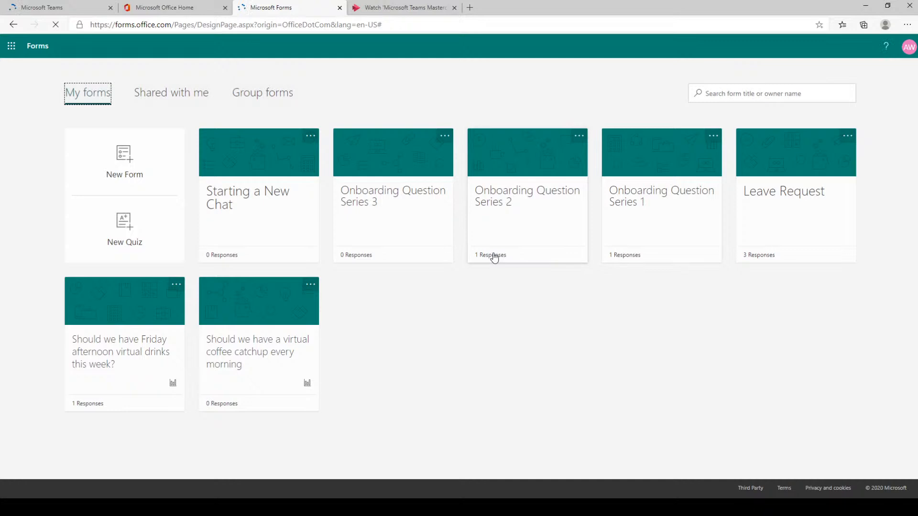
{"action": "left_click", "coordinate": [502, 202]}
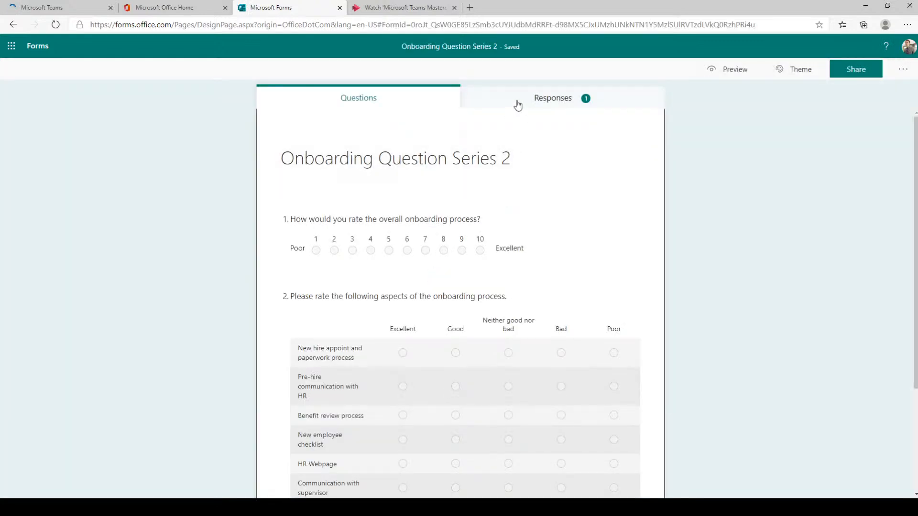
{"action": "left_click", "coordinate": [518, 103]}
{"action": "scroll", "coordinate": [367, 259], "scroll_direction": "down", "scroll_amount": 3}
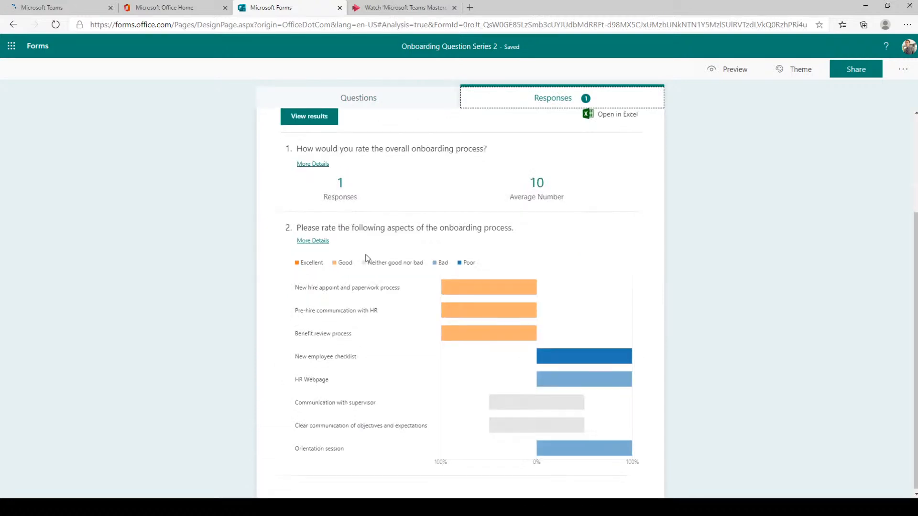
{"action": "scroll", "coordinate": [652, 381], "scroll_direction": "up", "scroll_amount": 2}
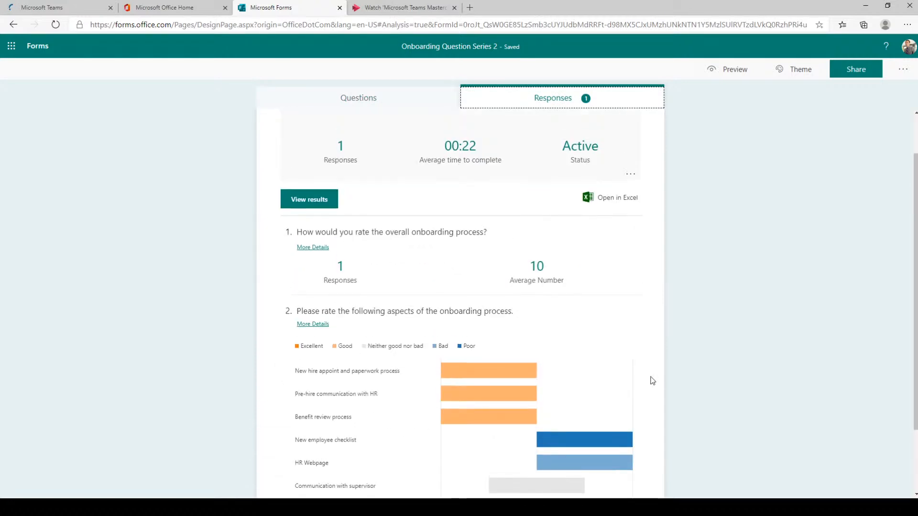
{"action": "scroll", "coordinate": [653, 382], "scroll_direction": "up", "scroll_amount": 1}
{"action": "left_click", "coordinate": [384, 7]}
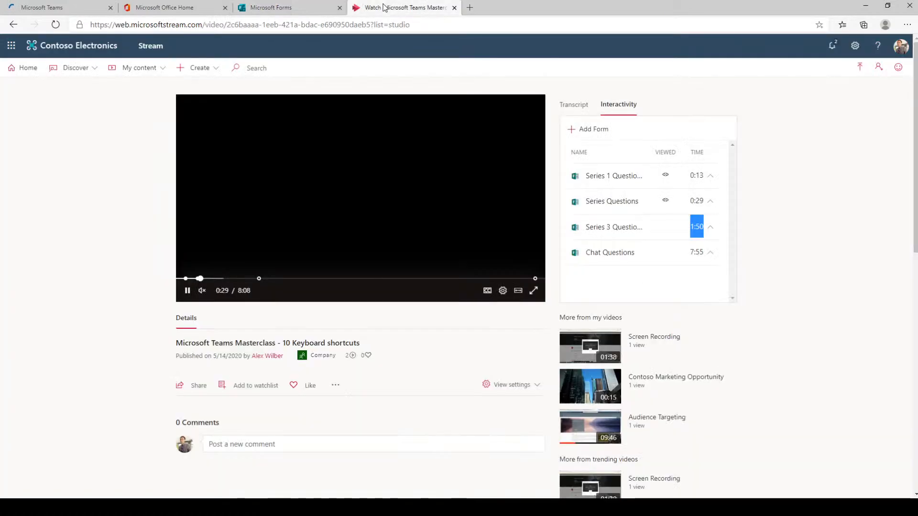